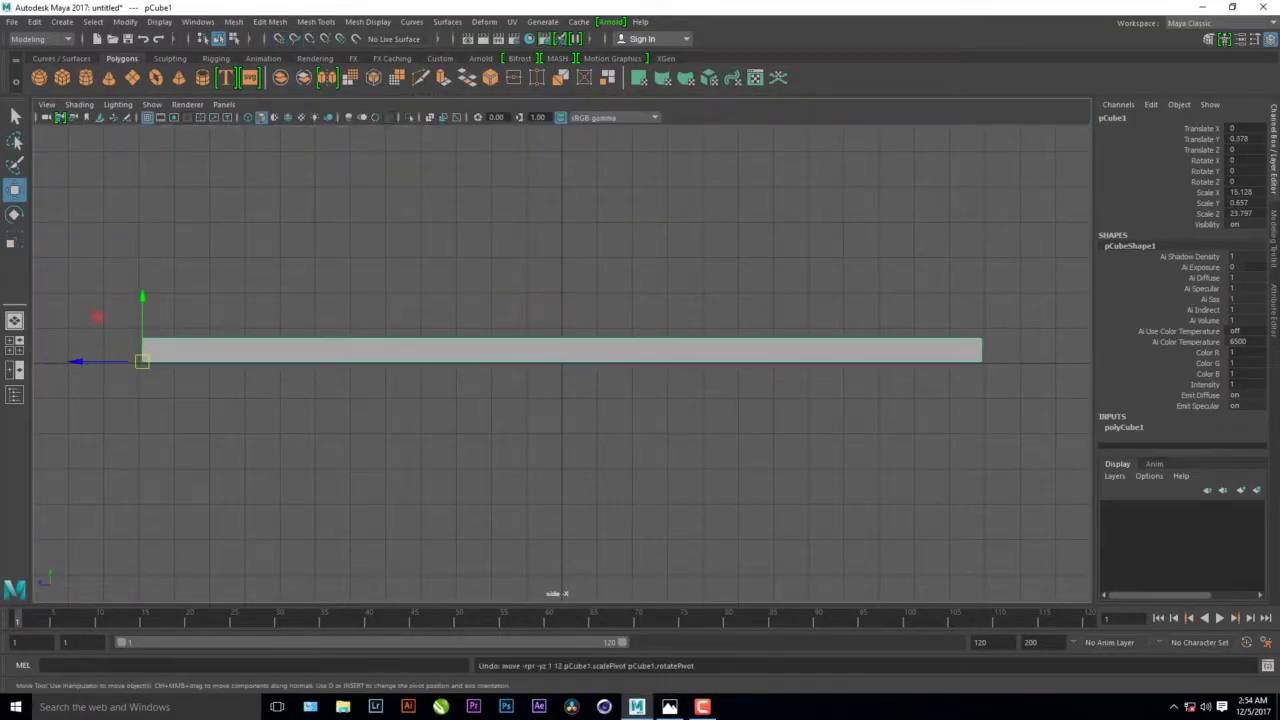
# - Freeze the slab's transformations so its scale reads 1, then select its faces
pyautogui.click(124, 21)
pyautogui.click(97, 319)
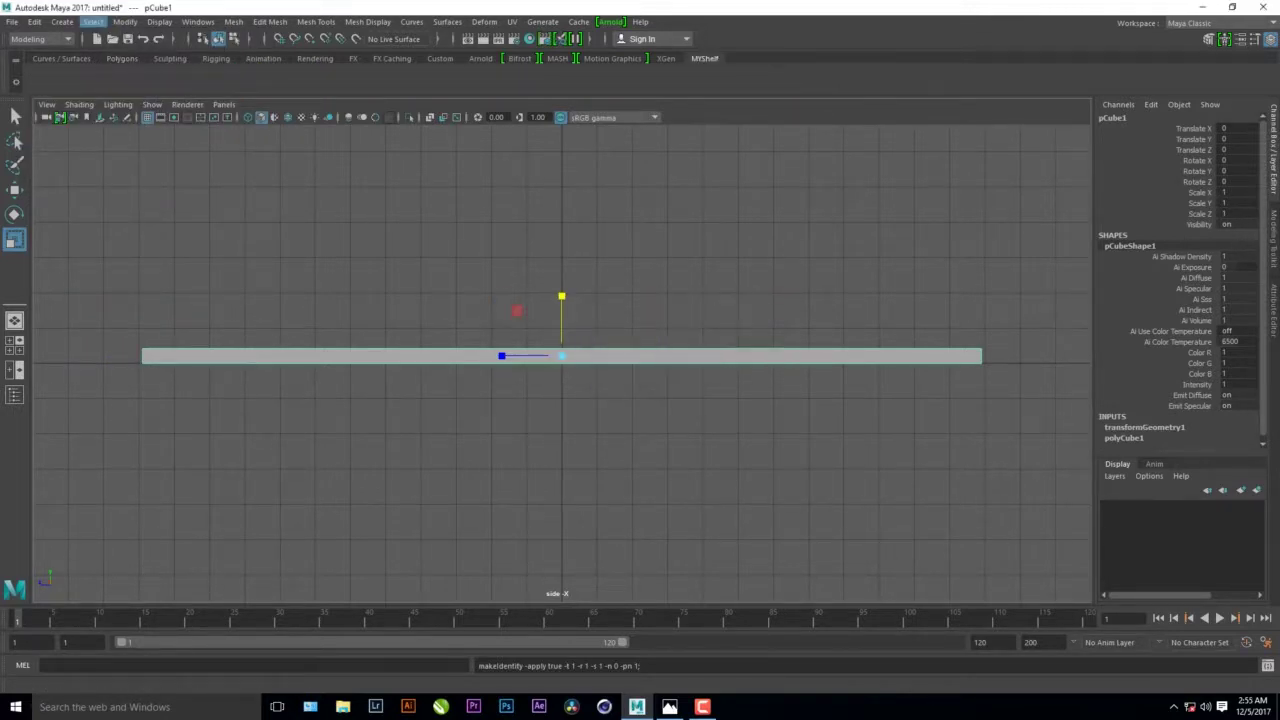
pyautogui.click(93, 21)
pyautogui.press('space')
pyautogui.press('space')
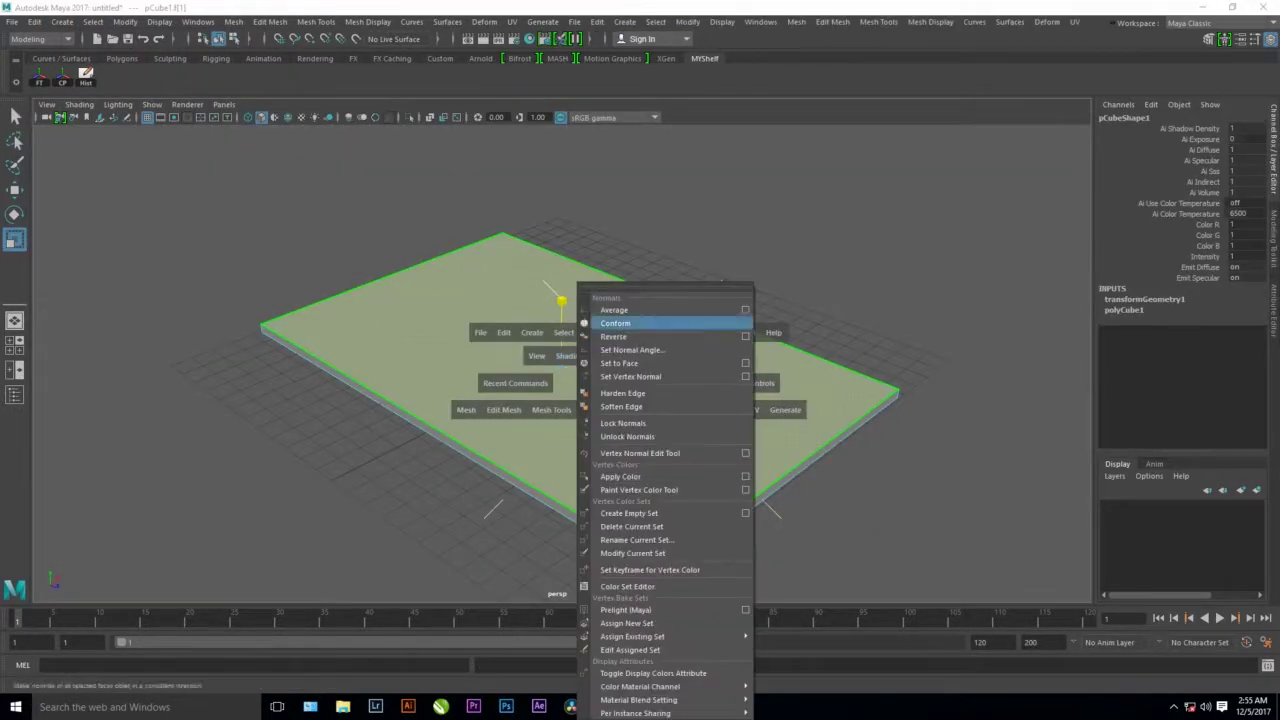
# - Extrude the slab's faces into a raised border rim
pyautogui.click(615, 323)
pyautogui.hotkey('ctrl', 'e')
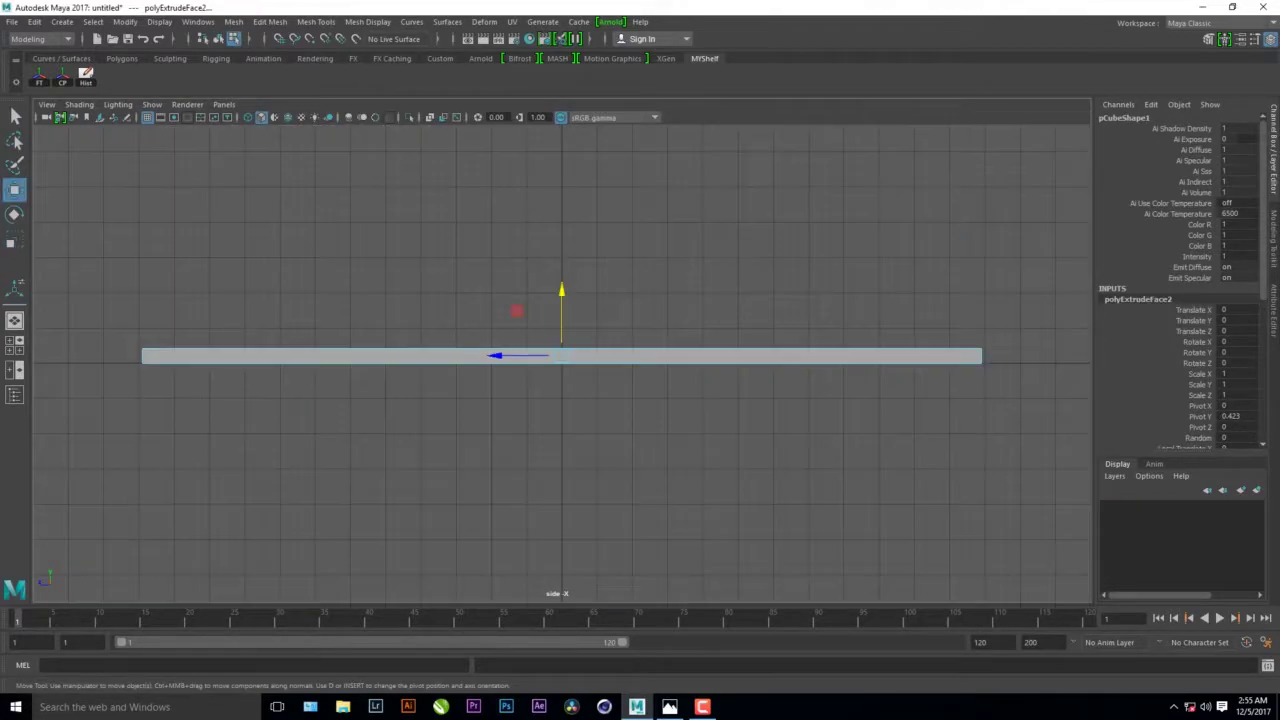
pyautogui.press('space')
pyautogui.press('space')
# - Create a new polygon cube and move its vertices using the wireframe views
pyautogui.click(122, 58)
pyautogui.click(39, 78)
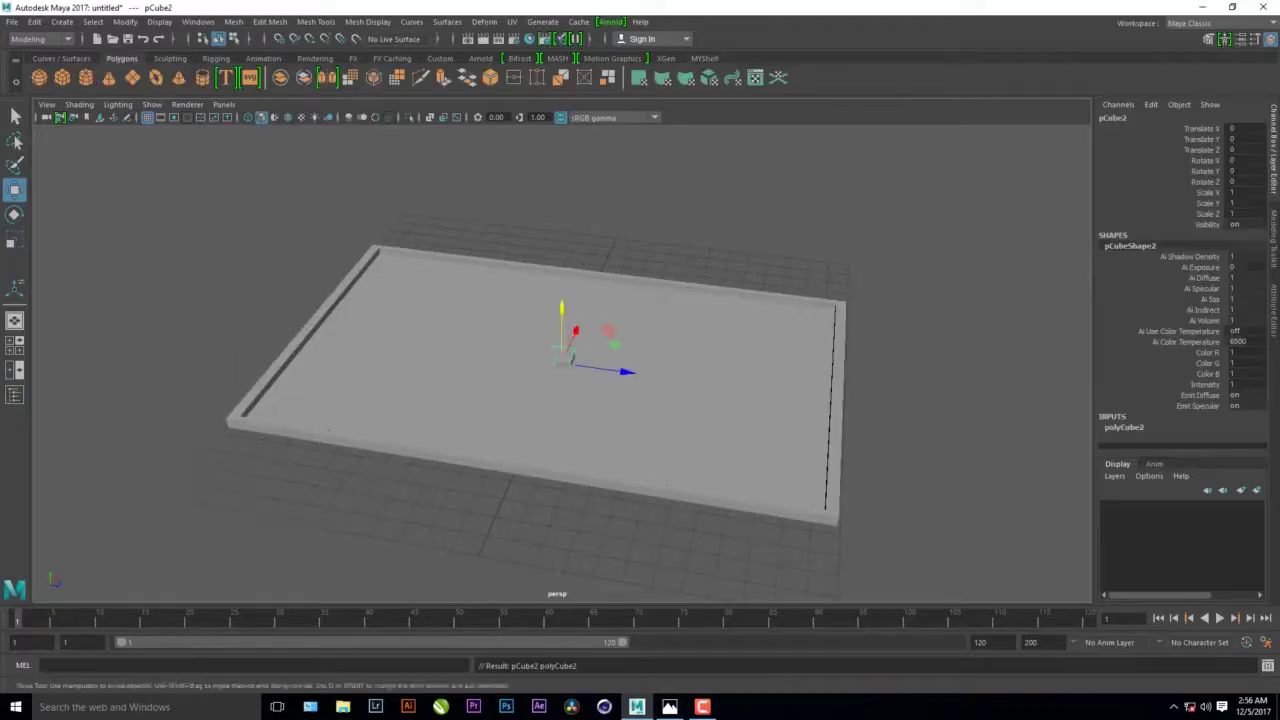
pyautogui.press('space')
pyautogui.press('space')
pyautogui.press('4')
pyautogui.press('F9')
pyautogui.press('w')
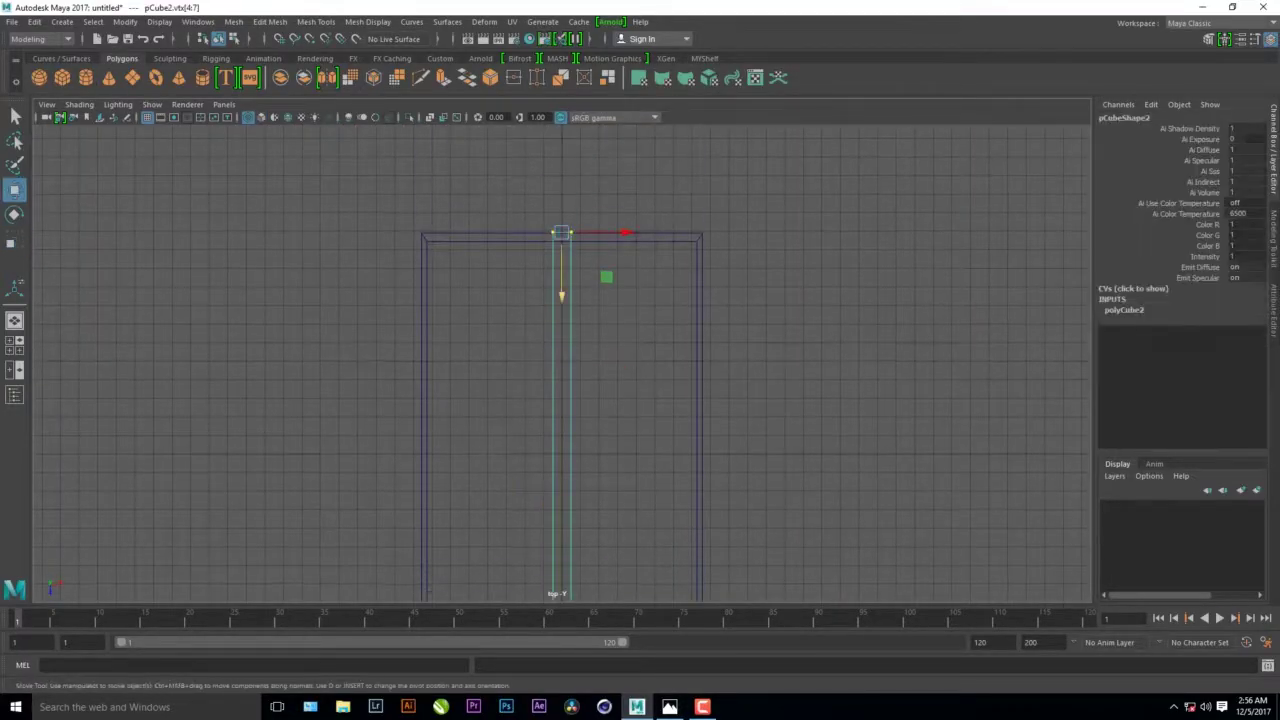
pyautogui.press('space')
pyautogui.press('space')
pyautogui.press('5')
pyautogui.press('F8')
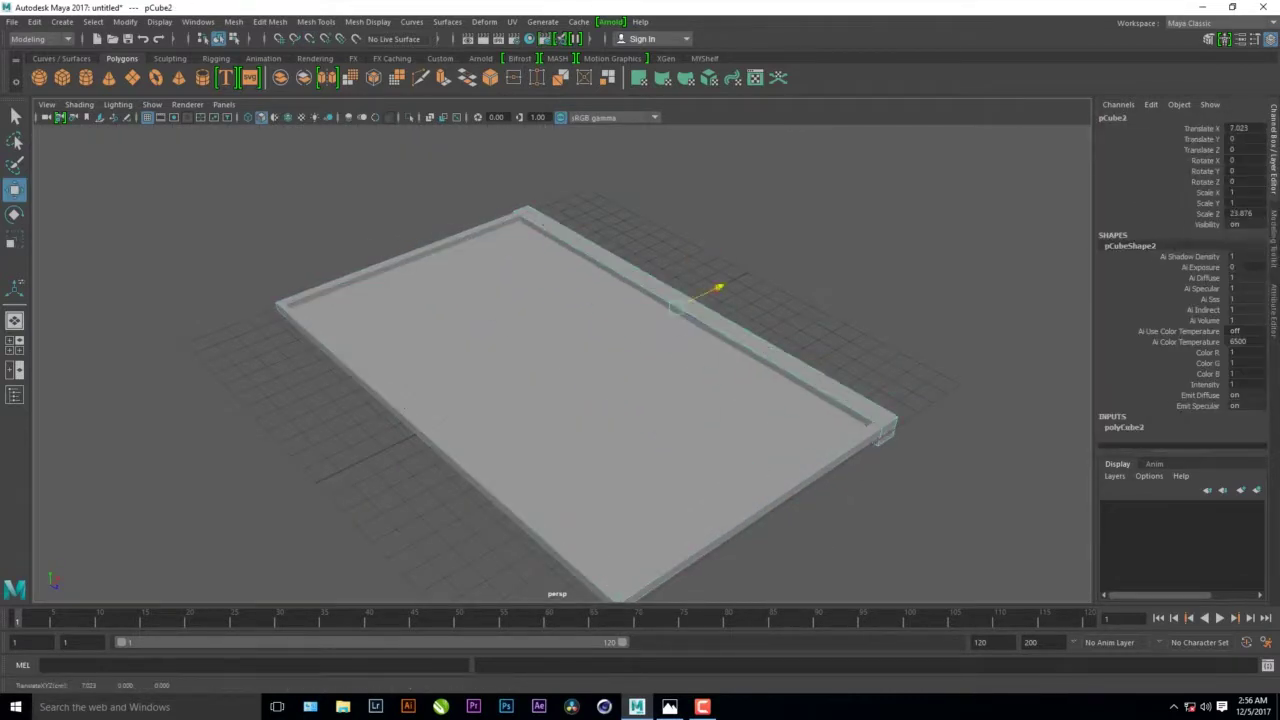
pyautogui.press('space')
pyautogui.press('space')
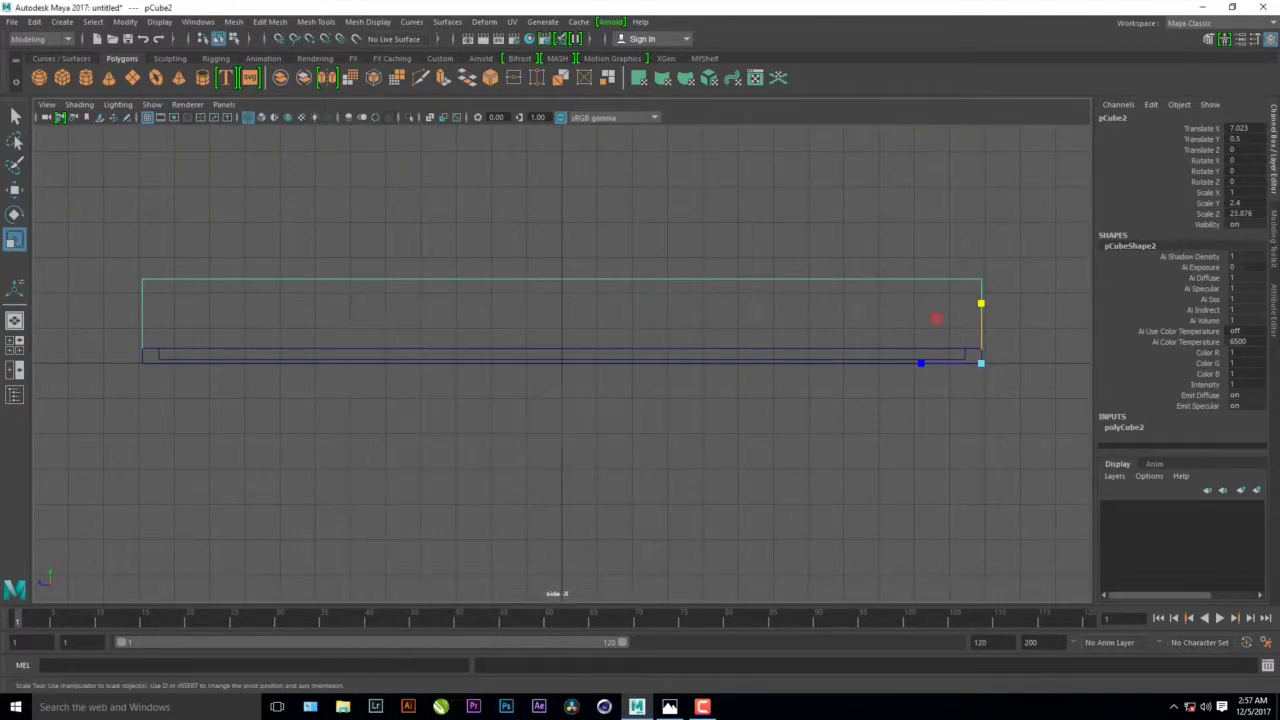
# - Scale the cube about three times wider along X into a bar
pyautogui.click(1209, 38)
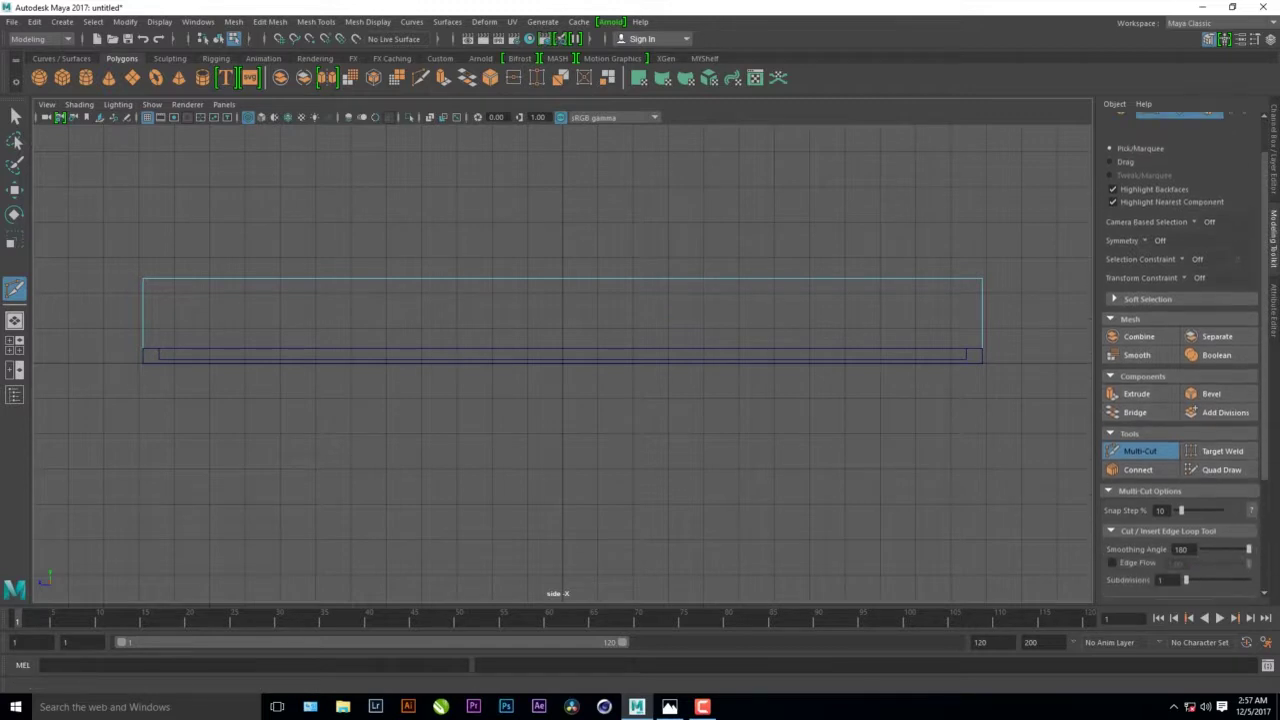
pyautogui.press('q')
pyautogui.press('space')
pyautogui.press('space')
pyautogui.press('5')
pyautogui.press('F8')
pyautogui.press('r')
pyautogui.moveTo(806, 232); pyautogui.dragTo(900, 232)
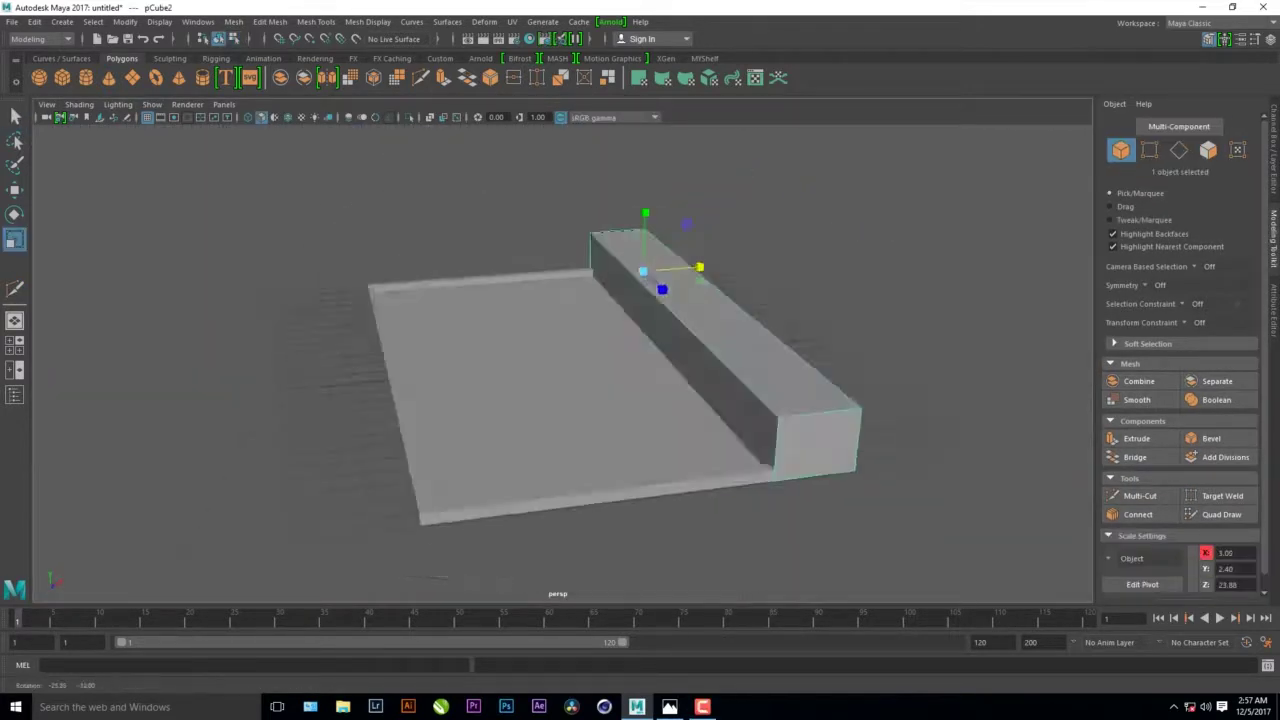
pyautogui.keyDown('alt'); pyautogui.moveTo(600, 400); pyautogui.dragTo(600, 300); pyautogui.keyUp('alt')
# - Insert two edge loops across the bar with Insert Edge Loop
pyautogui.click(316, 21)
pyautogui.click(346, 122)
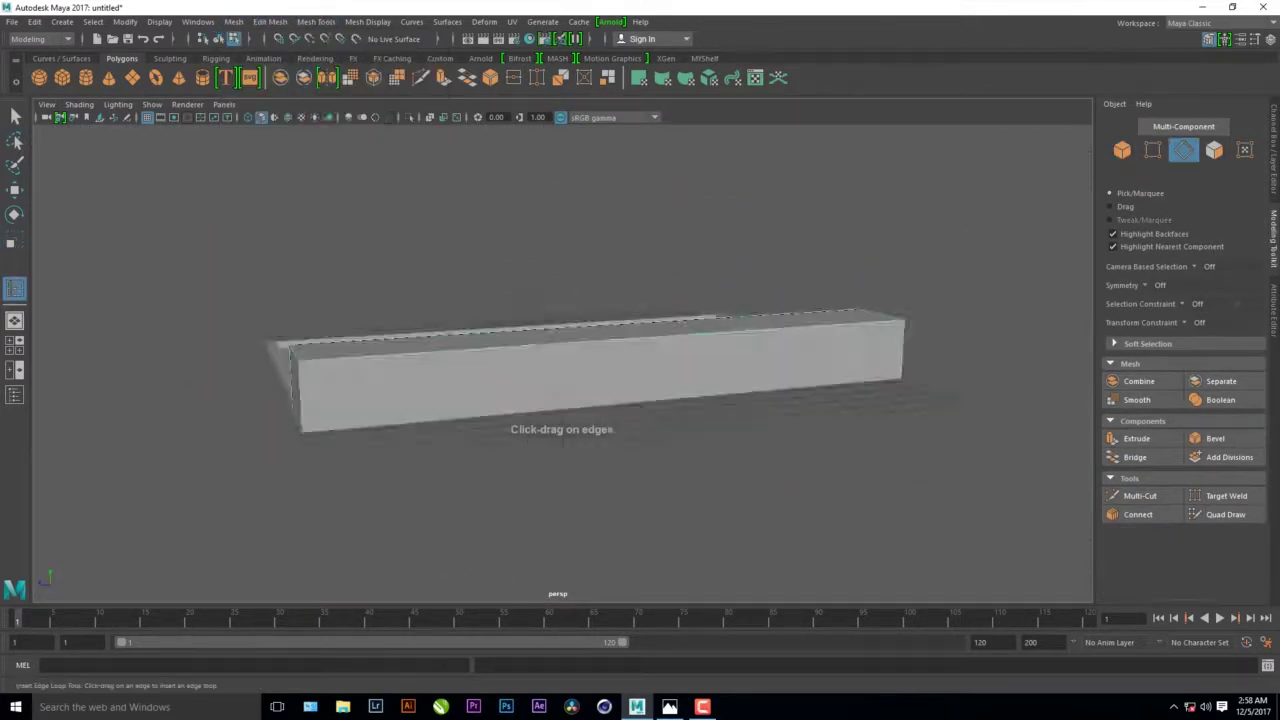
pyautogui.click(316, 21)
pyautogui.click(437, 122)
# - Extrude the bar's end faces into side walls
pyautogui.press('space')
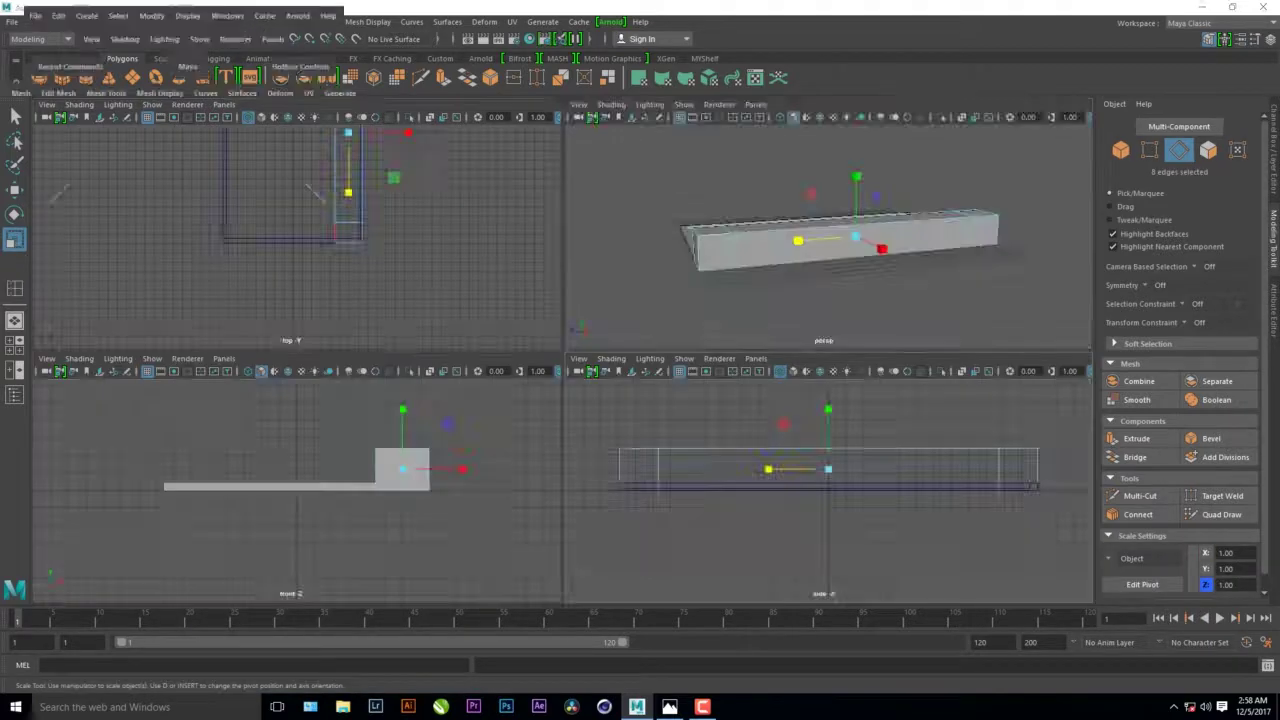
pyautogui.press('space')
pyautogui.hotkey('ctrl', 'e')
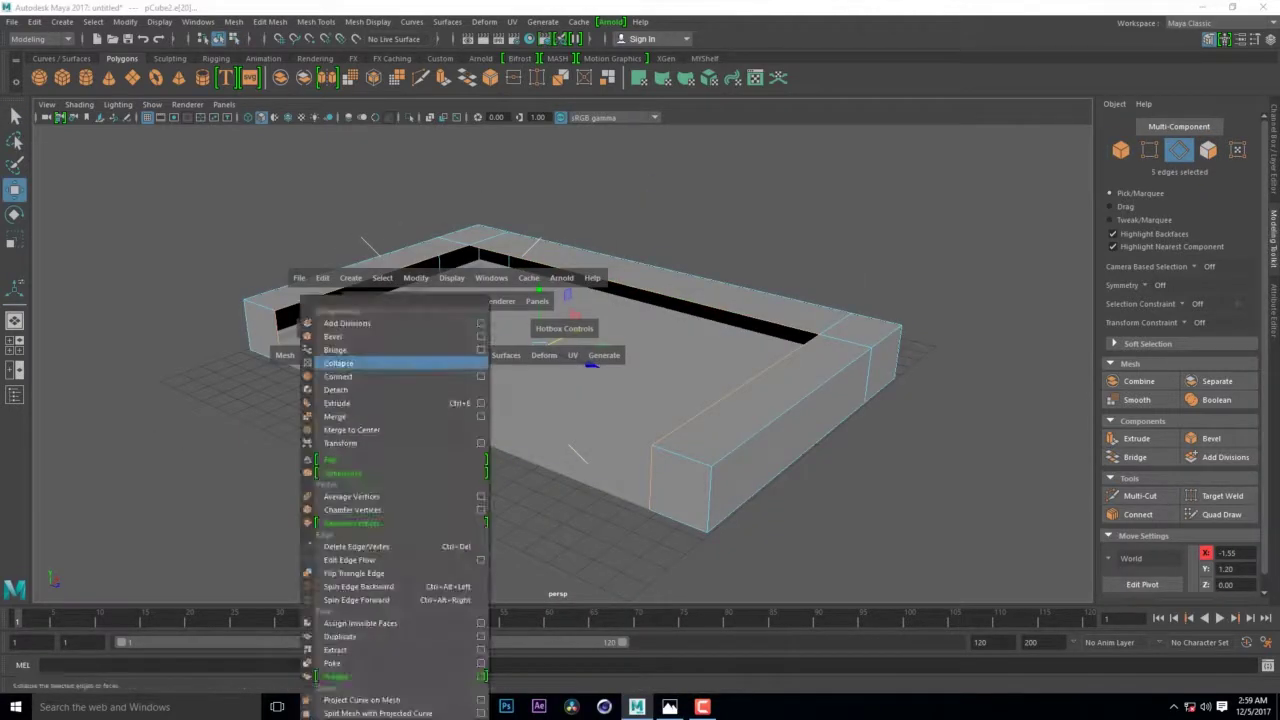
pyautogui.keyDown('alt'); pyautogui.moveTo(560, 400); pyautogui.dragTo(545, 370); pyautogui.keyUp('alt')
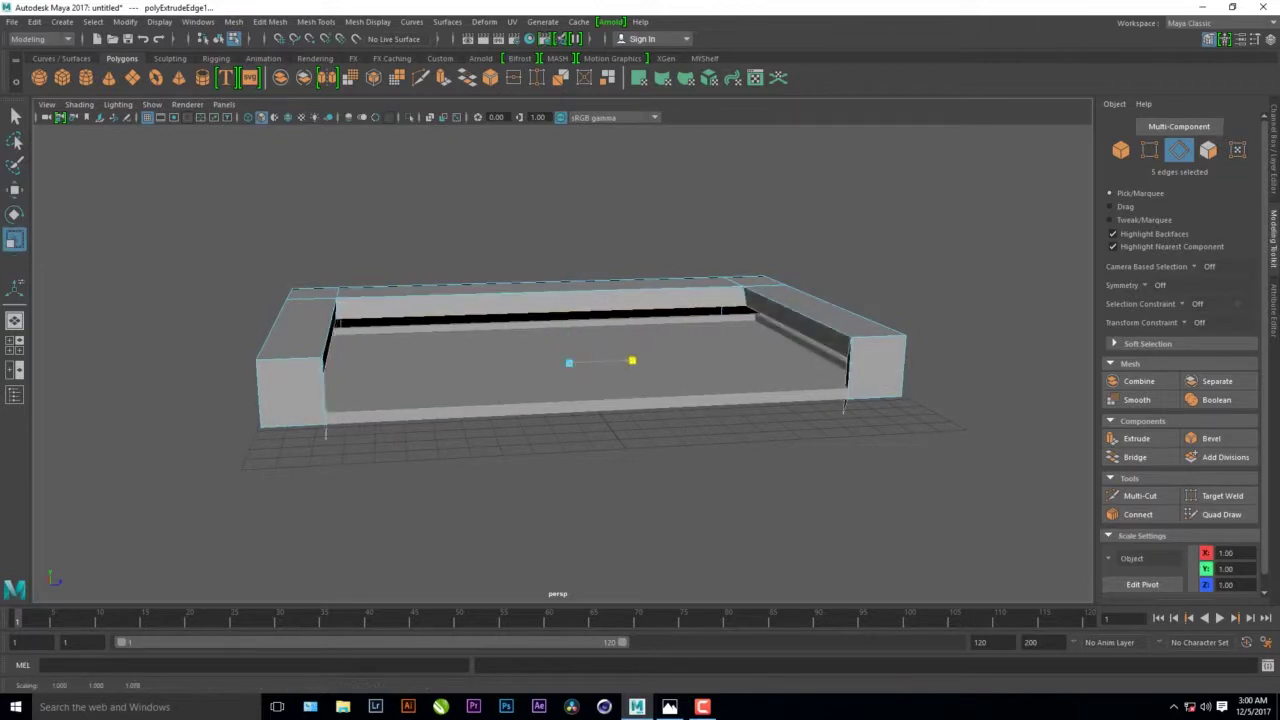
pyautogui.moveTo(300, 366); pyautogui.dragTo(298, 372)
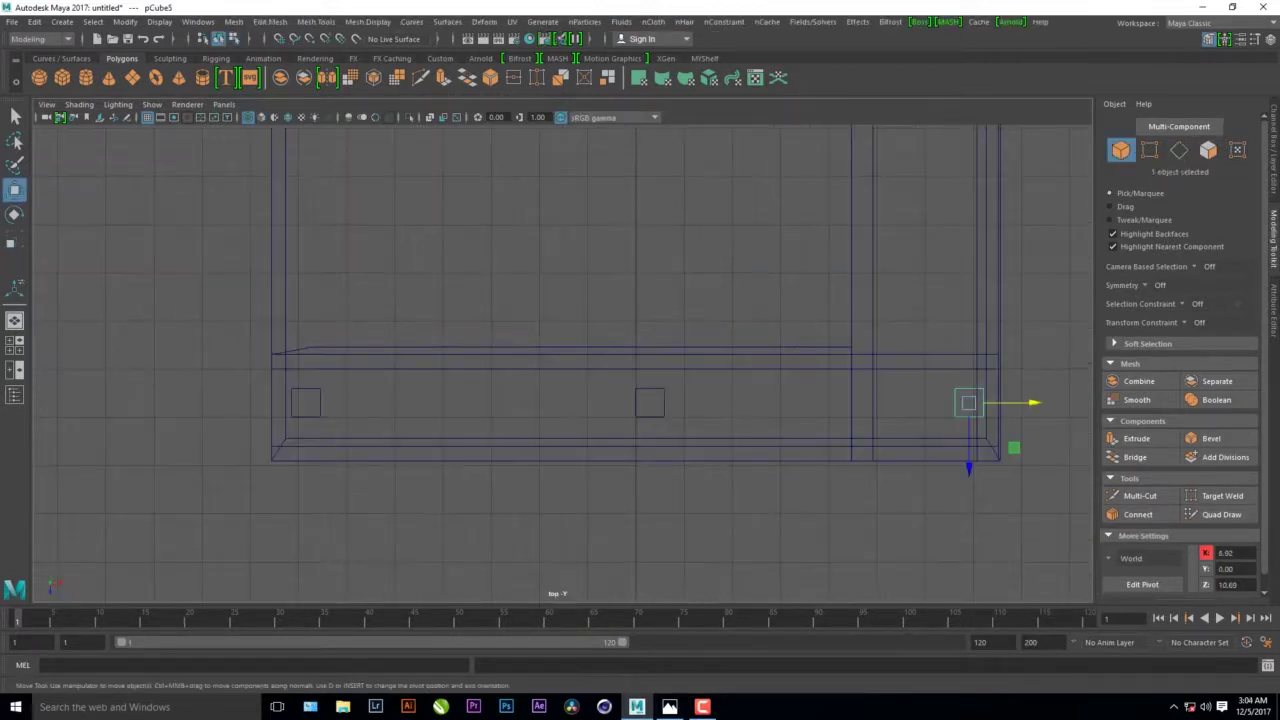
# - Add roof, post and front-panel boxes to the cart frame, then create an upright pipe ring
pyautogui.press('a')
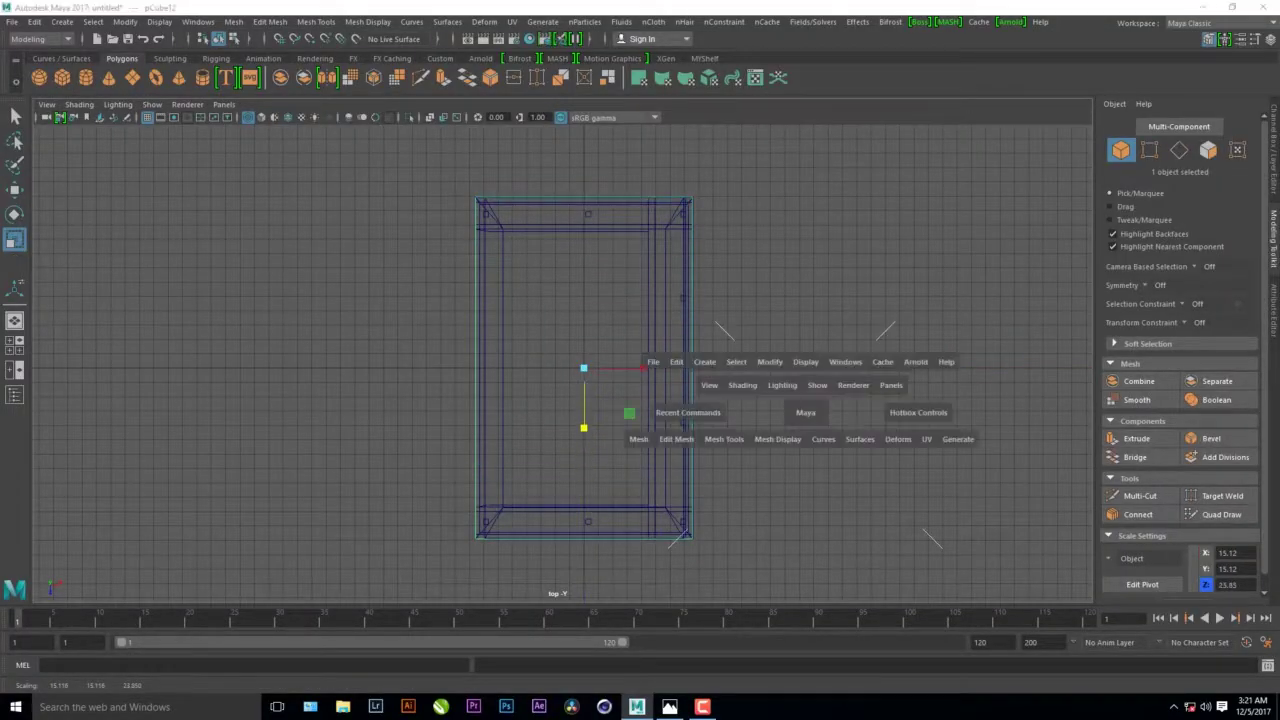
pyautogui.moveTo(805, 412); pyautogui.dragTo(870, 412)
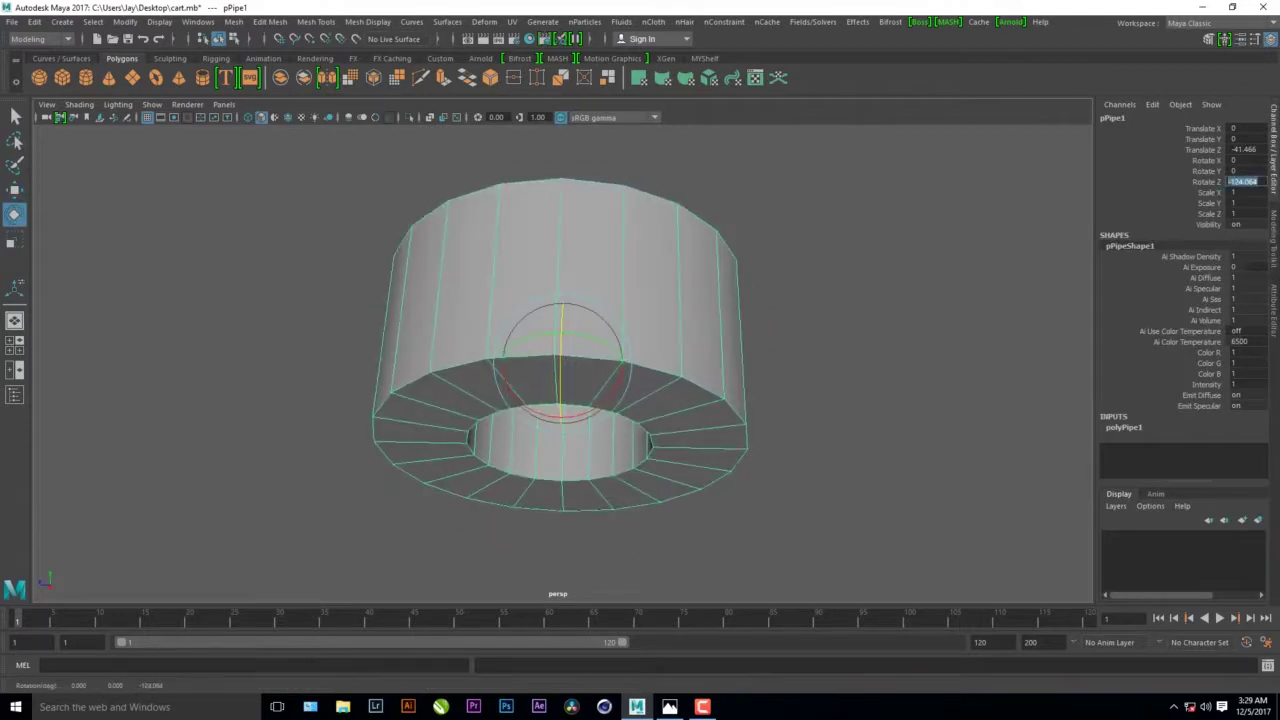
# - Rotate the pipe 90° on Z and extrude its arc end out to the right
pyautogui.write('90')
pyautogui.press('Return')
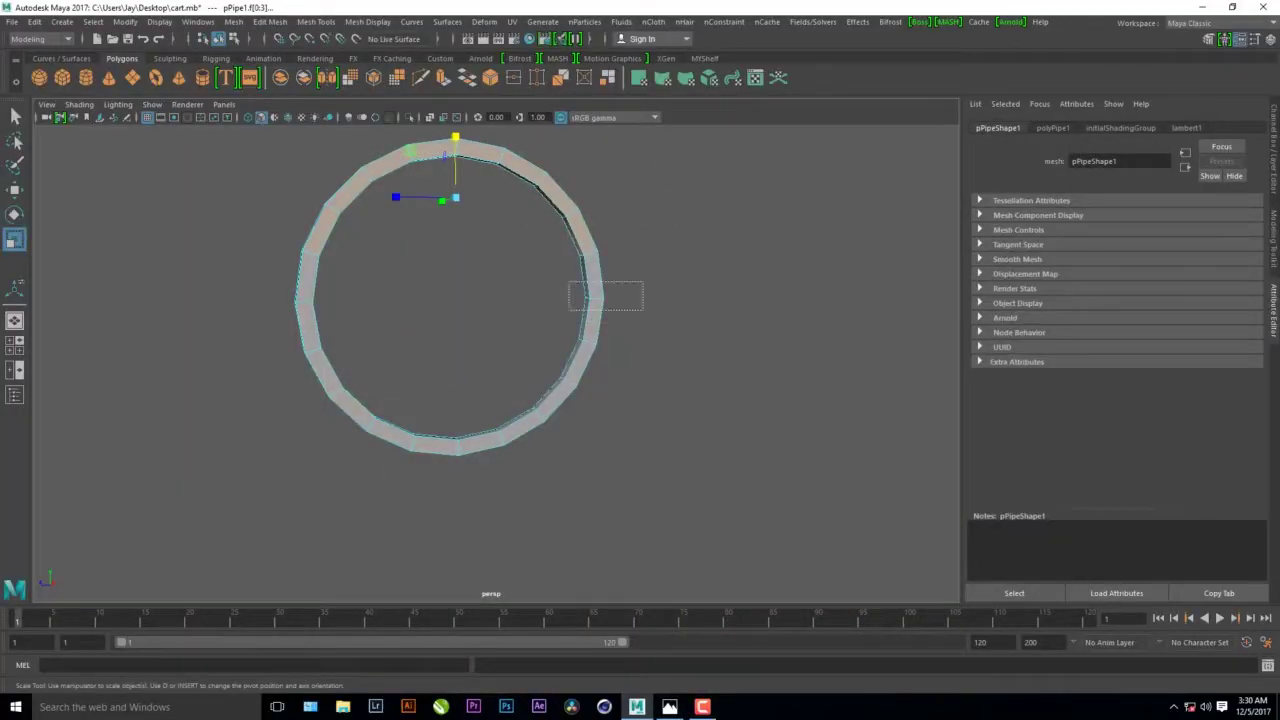
pyautogui.click(330, 380)
pyautogui.press('space')
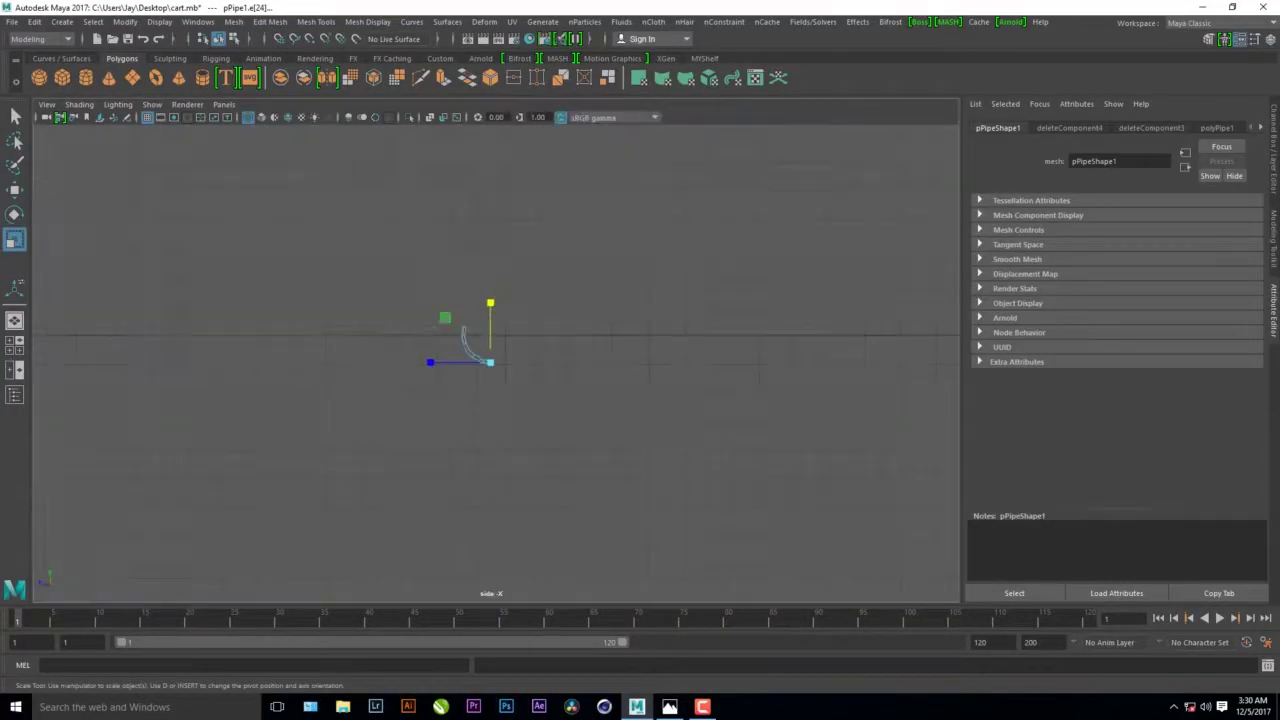
pyautogui.moveTo(521, 451); pyautogui.dragTo(600, 125)
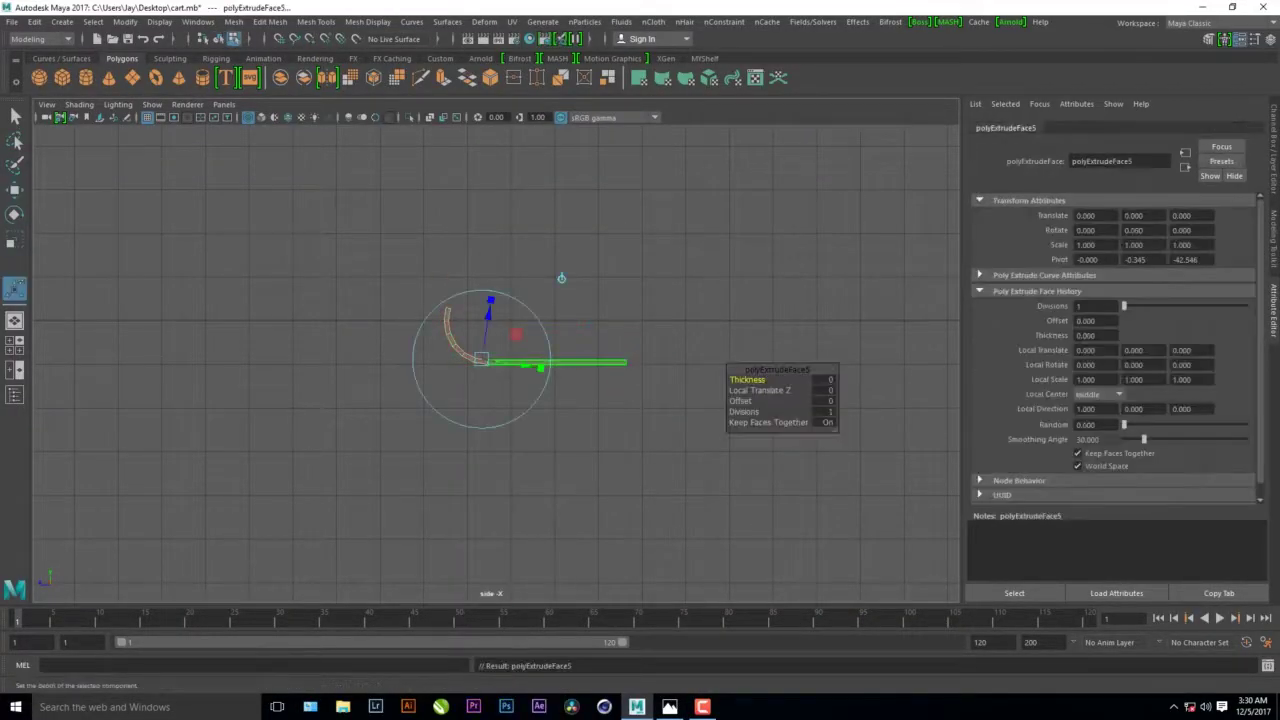
pyautogui.moveTo(565, 363); pyautogui.dragTo(673, 363)
# - Combine the two pipe pieces into a single mesh
pyautogui.hotkey('ctrl', 'a')
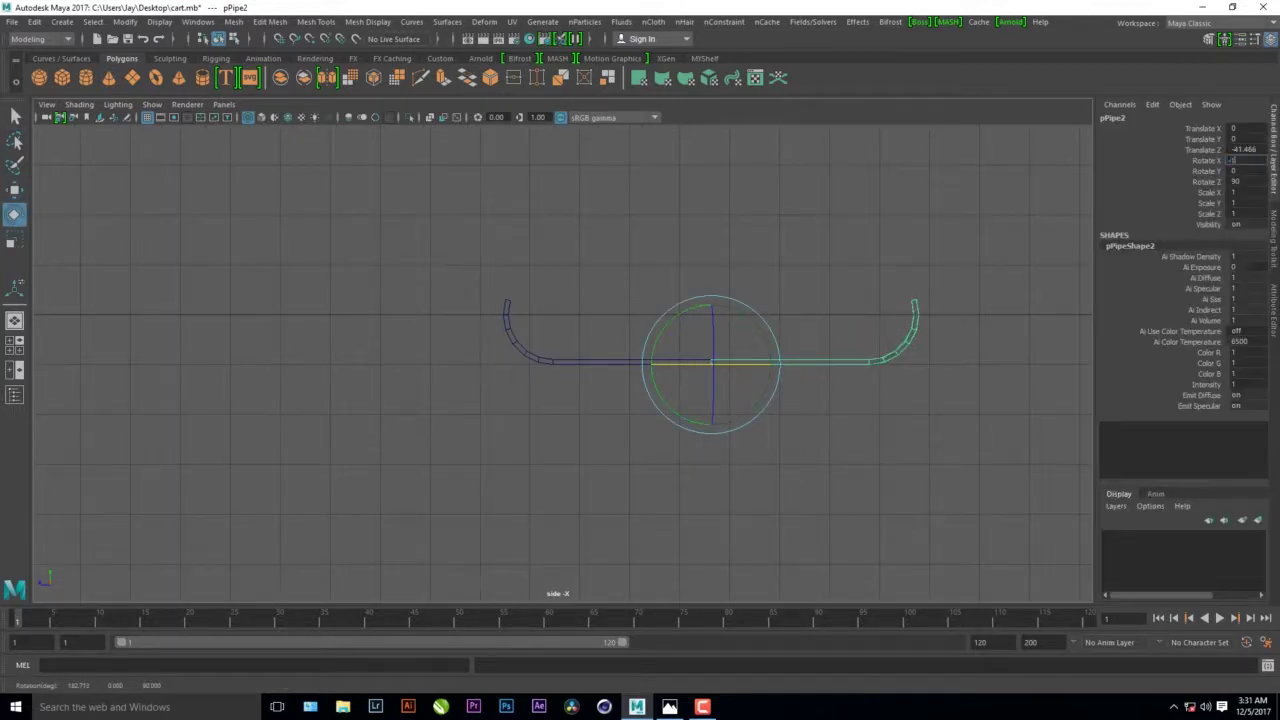
pyautogui.click(233, 21)
pyautogui.click(280, 62)
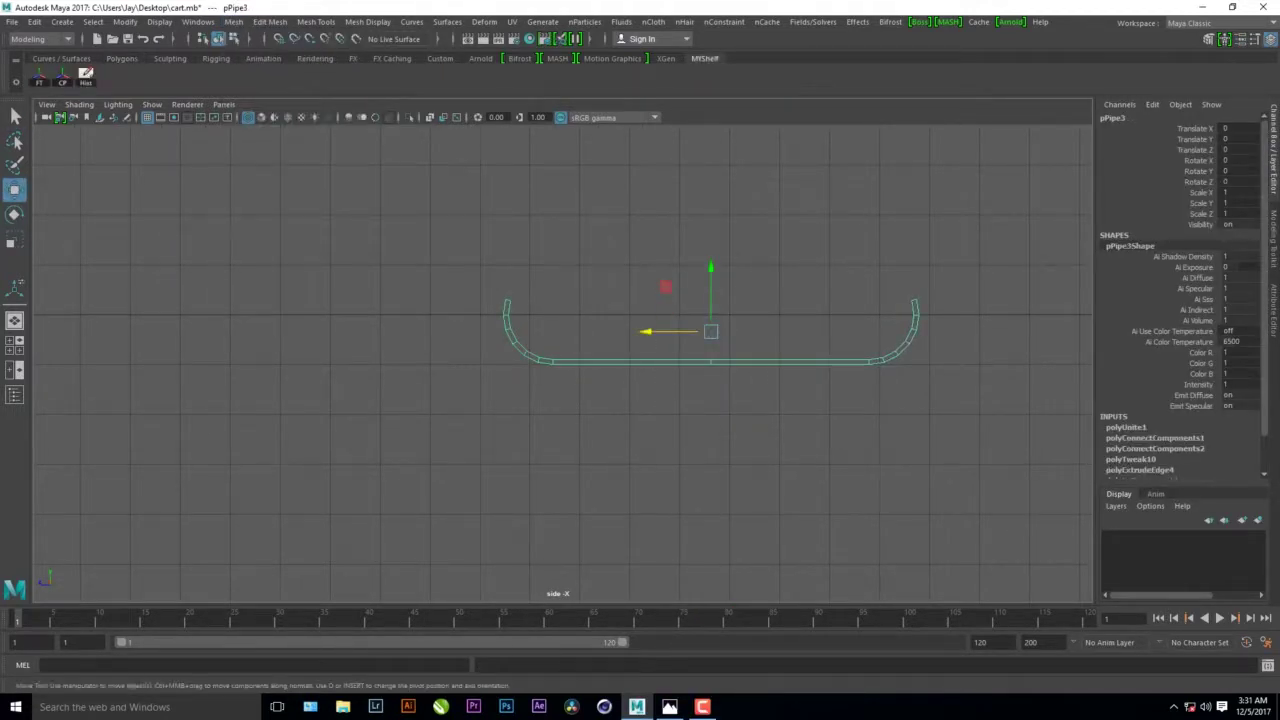
pyautogui.click(270, 21)
pyautogui.click(310, 289)
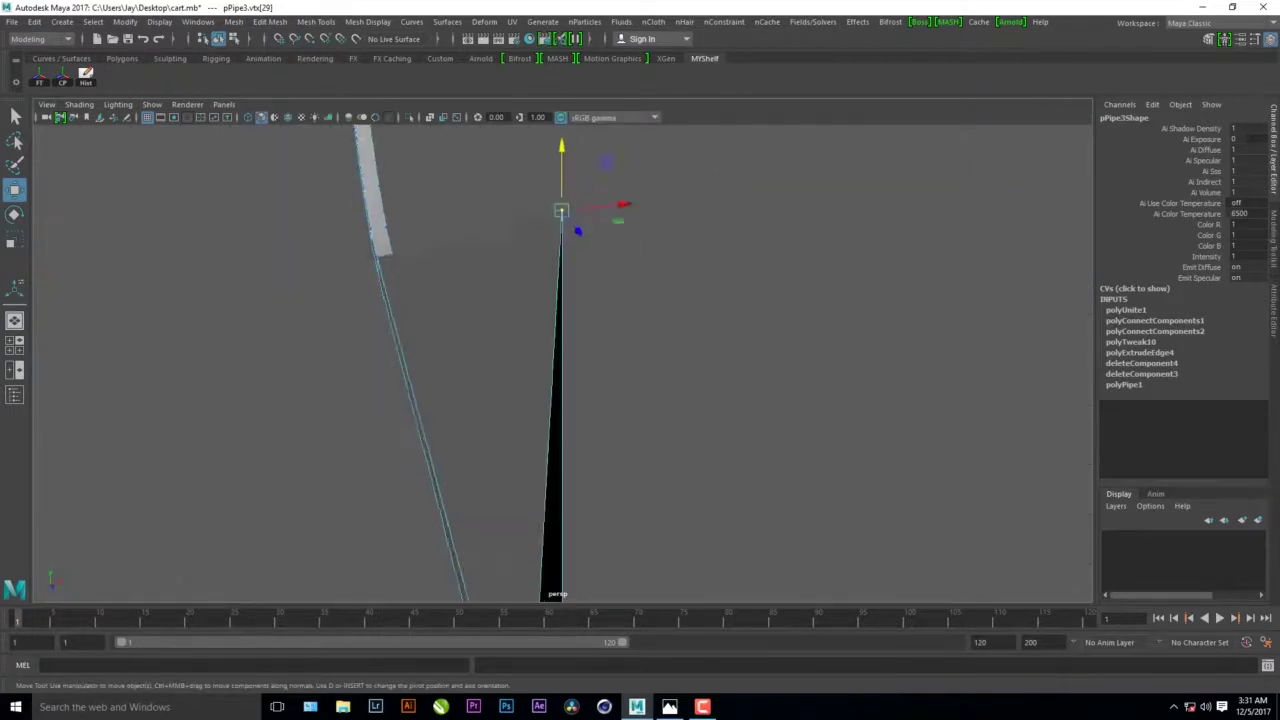
pyautogui.press('space')
pyautogui.press('space')
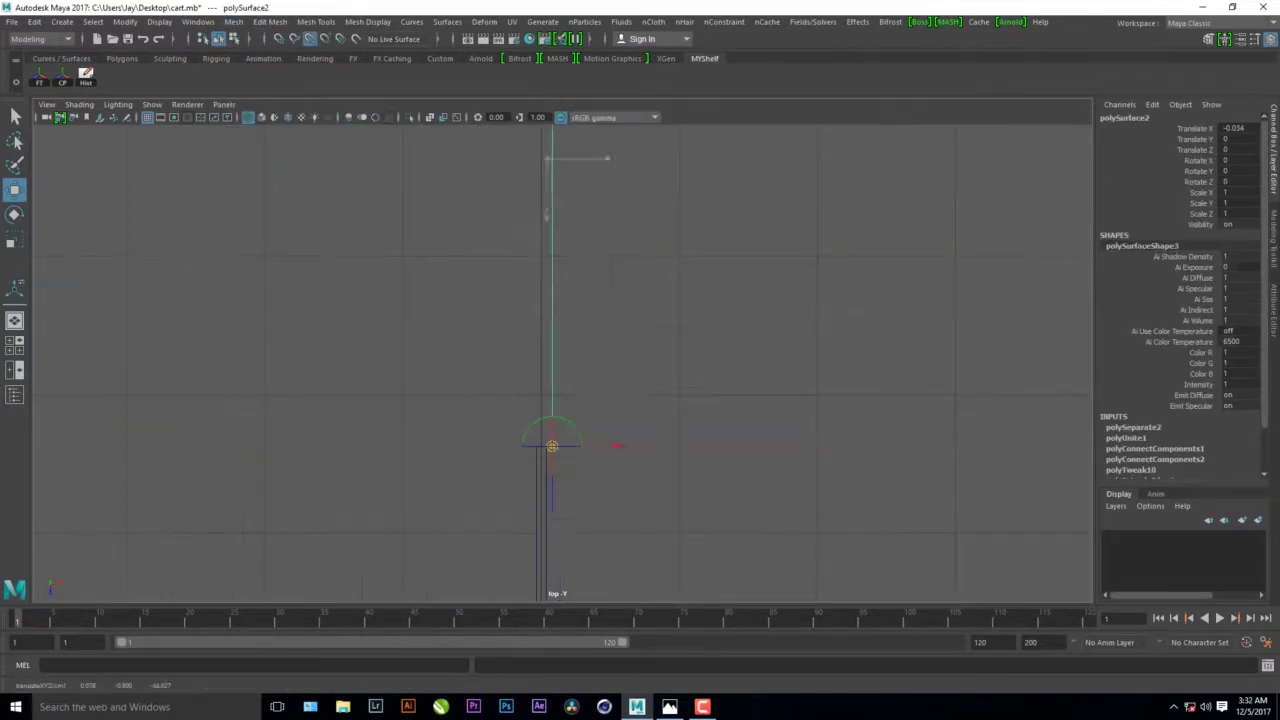
# - Target Weld the bar's centre seam vertices and move them to line up
pyautogui.click(233, 21)
pyautogui.click(285, 255)
pyautogui.moveTo(477, 340); pyautogui.dragTo(600, 474)
pyautogui.click(312, 21)
pyautogui.click(345, 45)
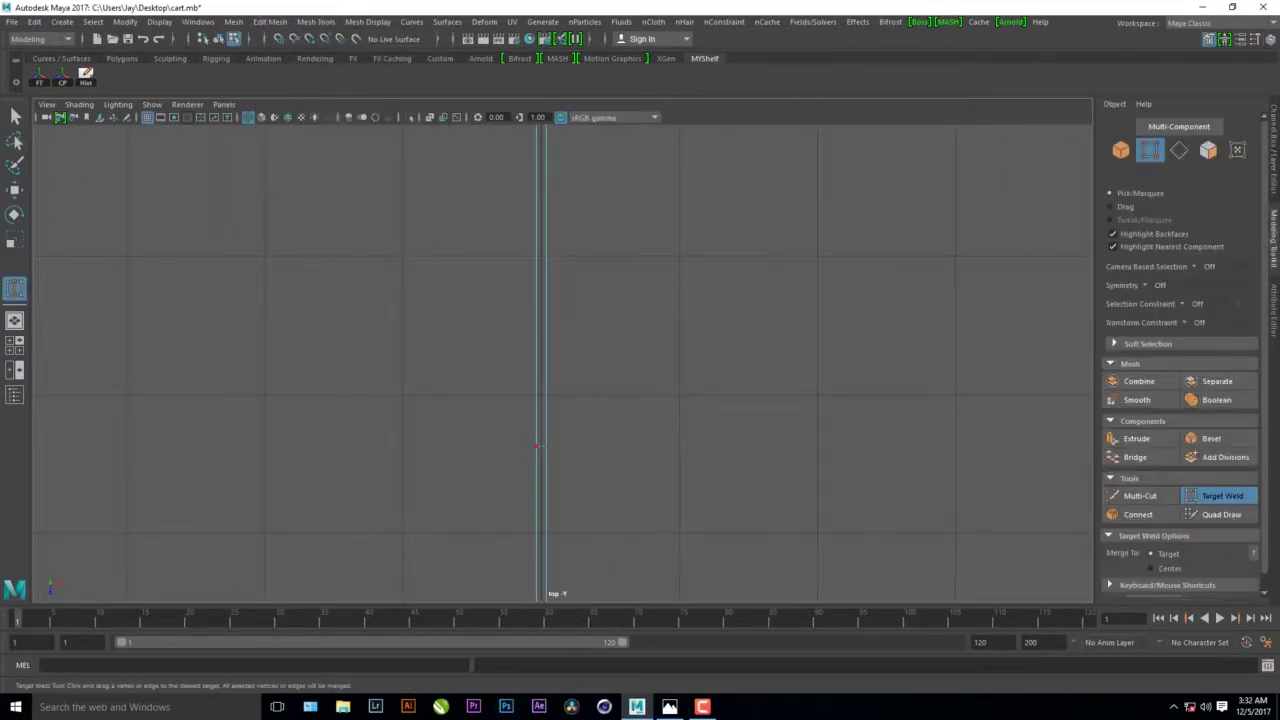
pyautogui.press('w')
pyautogui.keyDown('alt'); pyautogui.moveTo(560, 400); pyautogui.dragTo(608, 287); pyautogui.keyUp('alt')
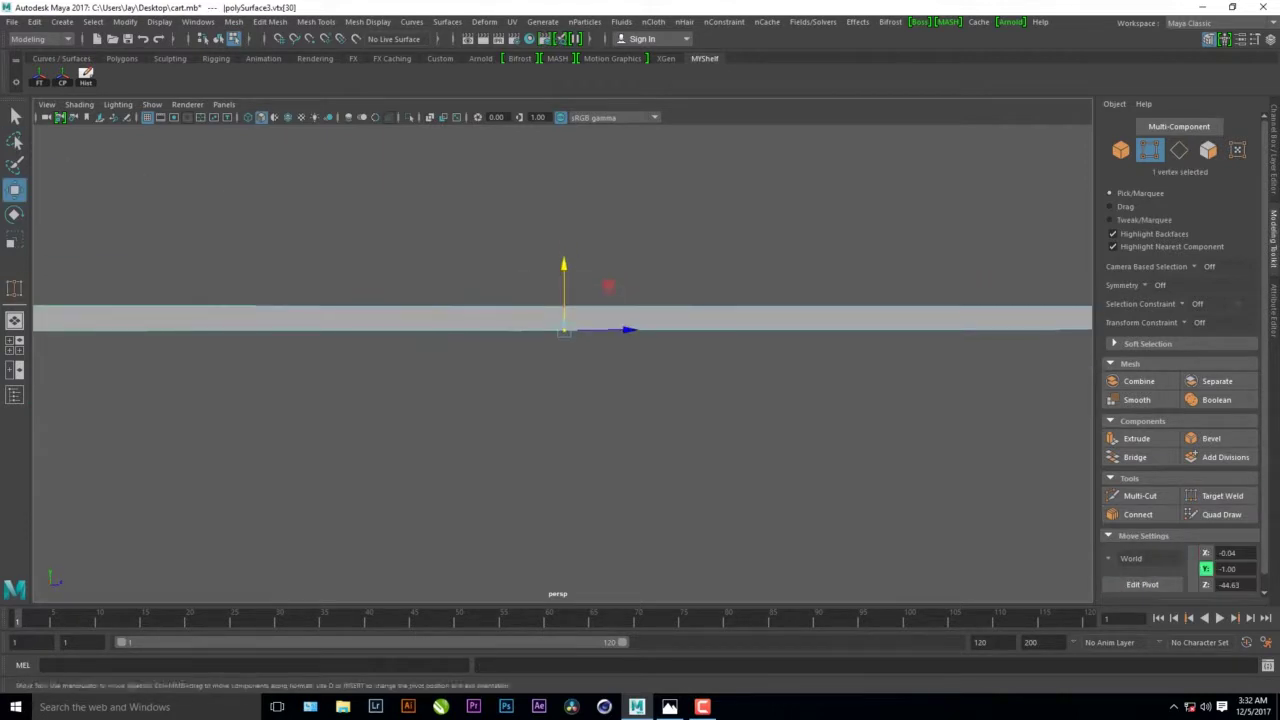
pyautogui.press('F8')
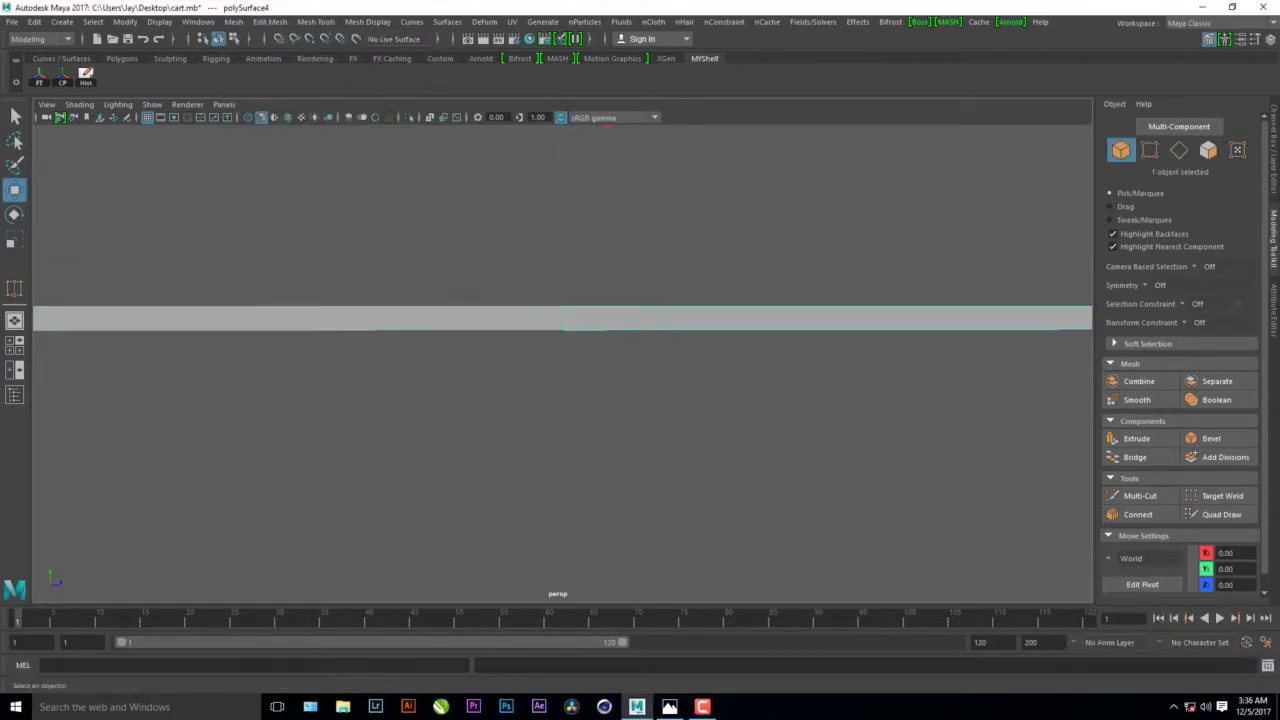
# - Combine the two bar pieces into one mesh and open the weld settings
pyautogui.press('space')
pyautogui.press('space')
pyautogui.click(233, 21)
pyautogui.click(259, 69)
pyautogui.doubleClick(1222, 495)
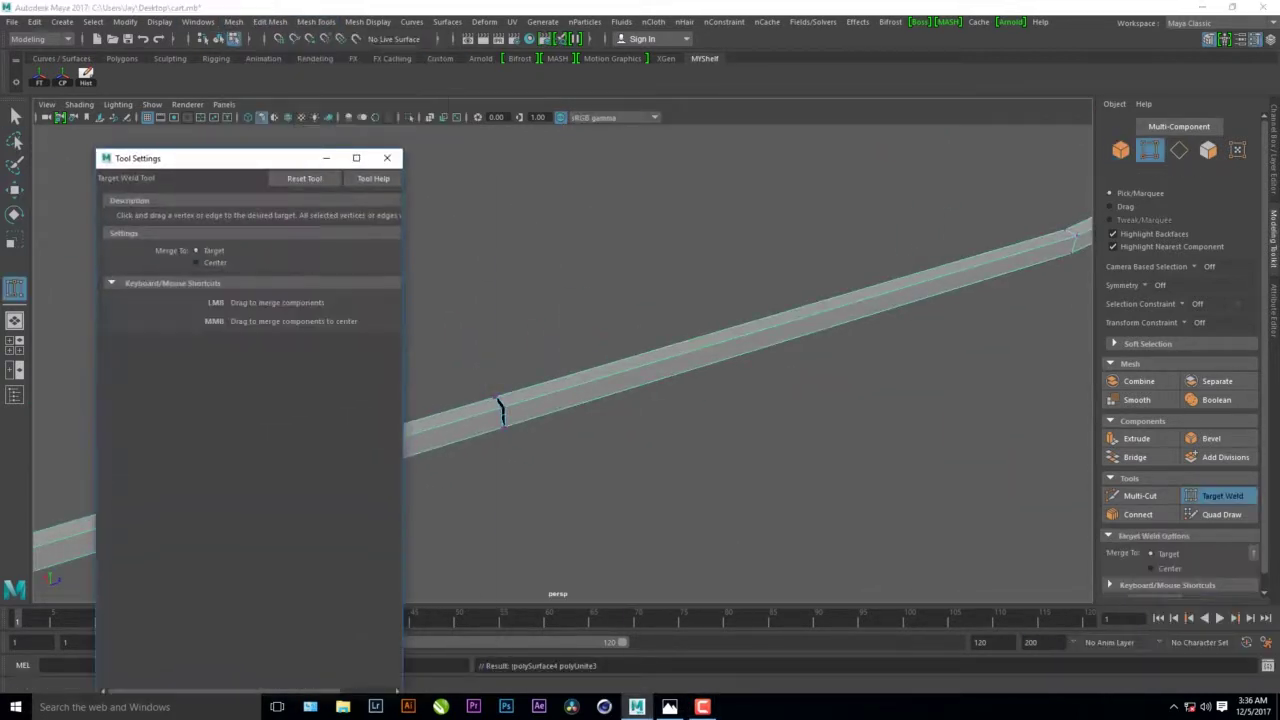
pyautogui.scroll(5, 500, 410)
pyautogui.scroll(3, 500, 410)
# - Narrow the bar slightly along X and slide the thin support piece left
pyautogui.moveTo(651, 340); pyautogui.dragTo(651, 300, button='right')
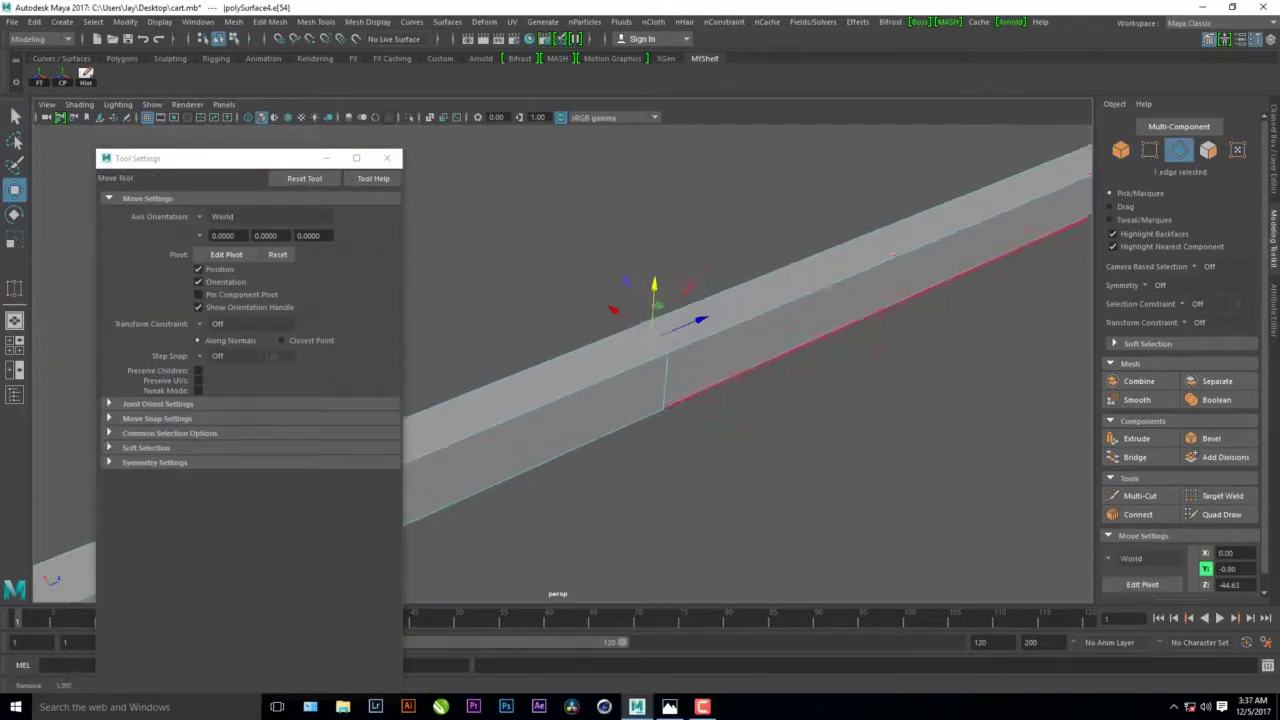
pyautogui.scroll(-5, 650, 340)
pyautogui.scroll(-5, 600, 360)
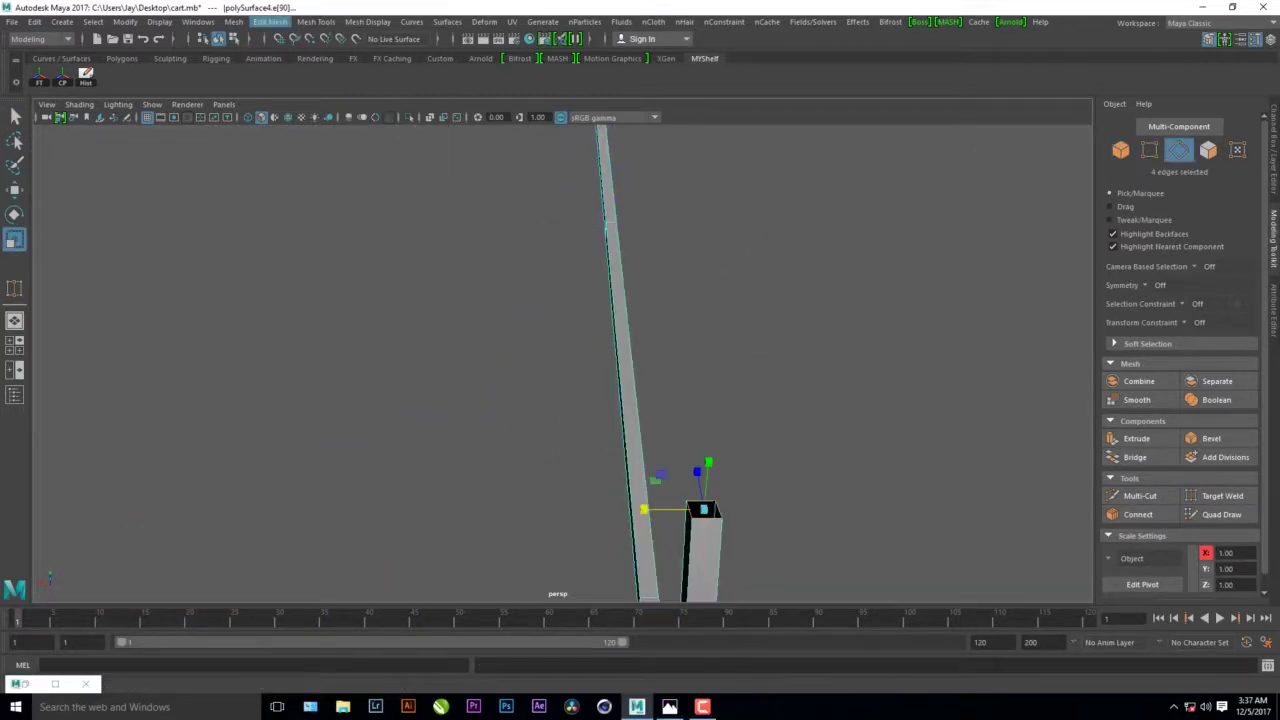
pyautogui.click(310, 21)
pyautogui.press('F8')
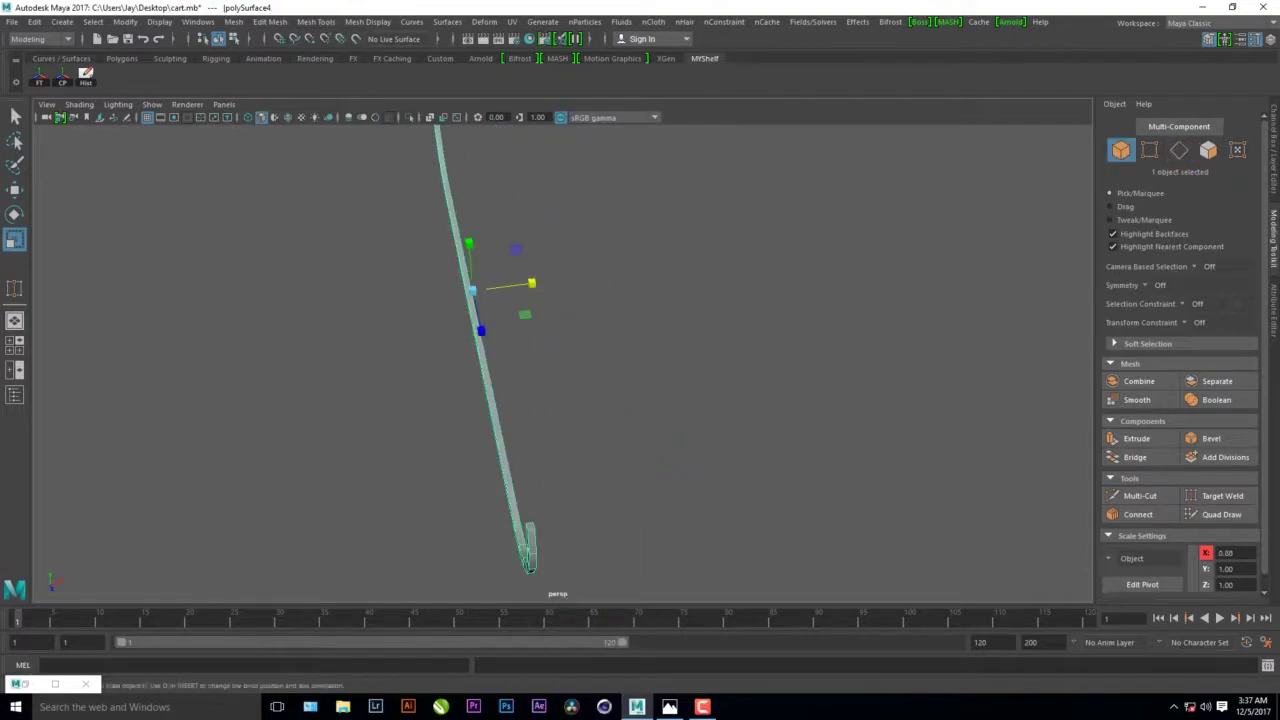
pyautogui.moveTo(592, 447); pyautogui.dragTo(560, 447)
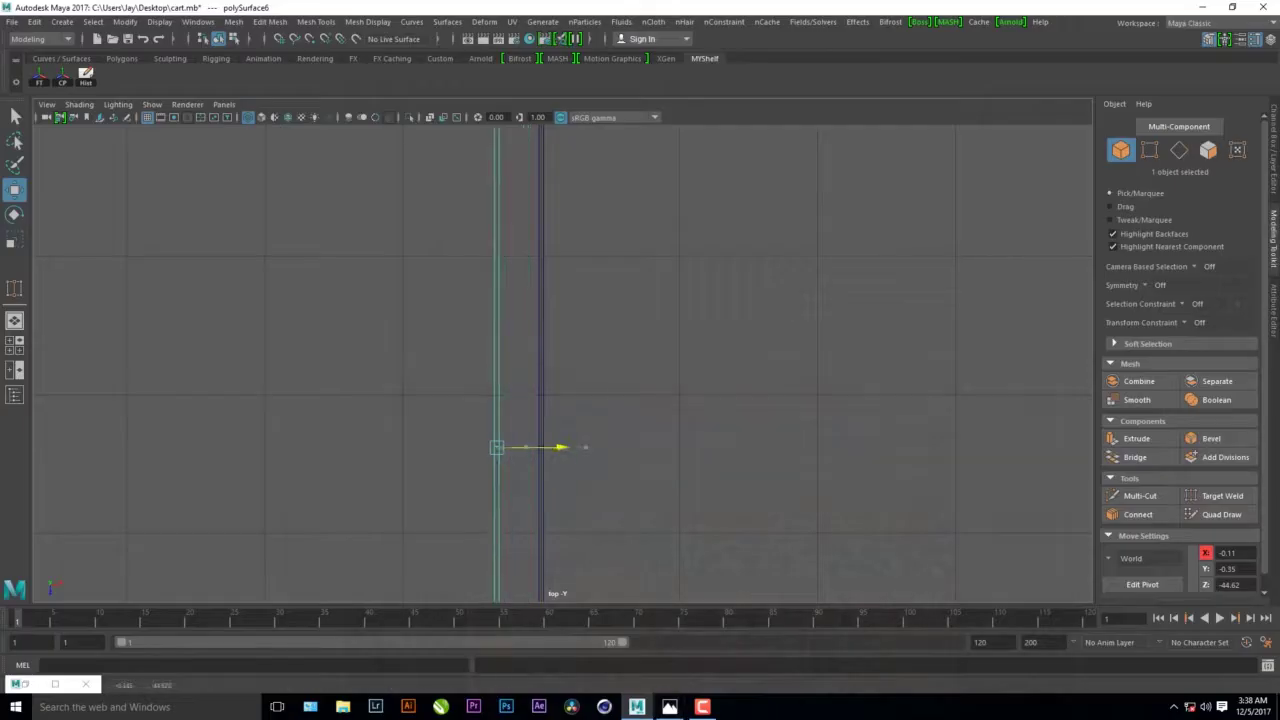
# - Combine the selected bracket pieces into one mesh
pyautogui.click(270, 21)
pyautogui.click(233, 21)
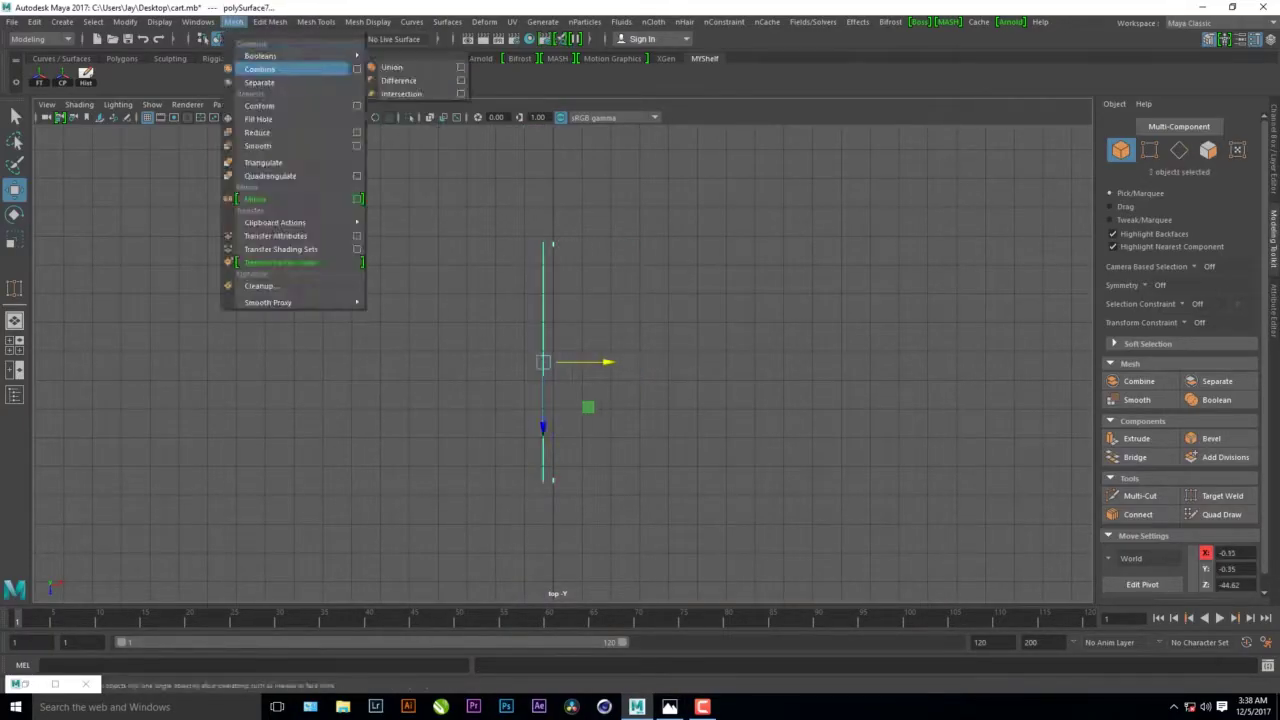
pyautogui.click(39, 75)
pyautogui.press('space')
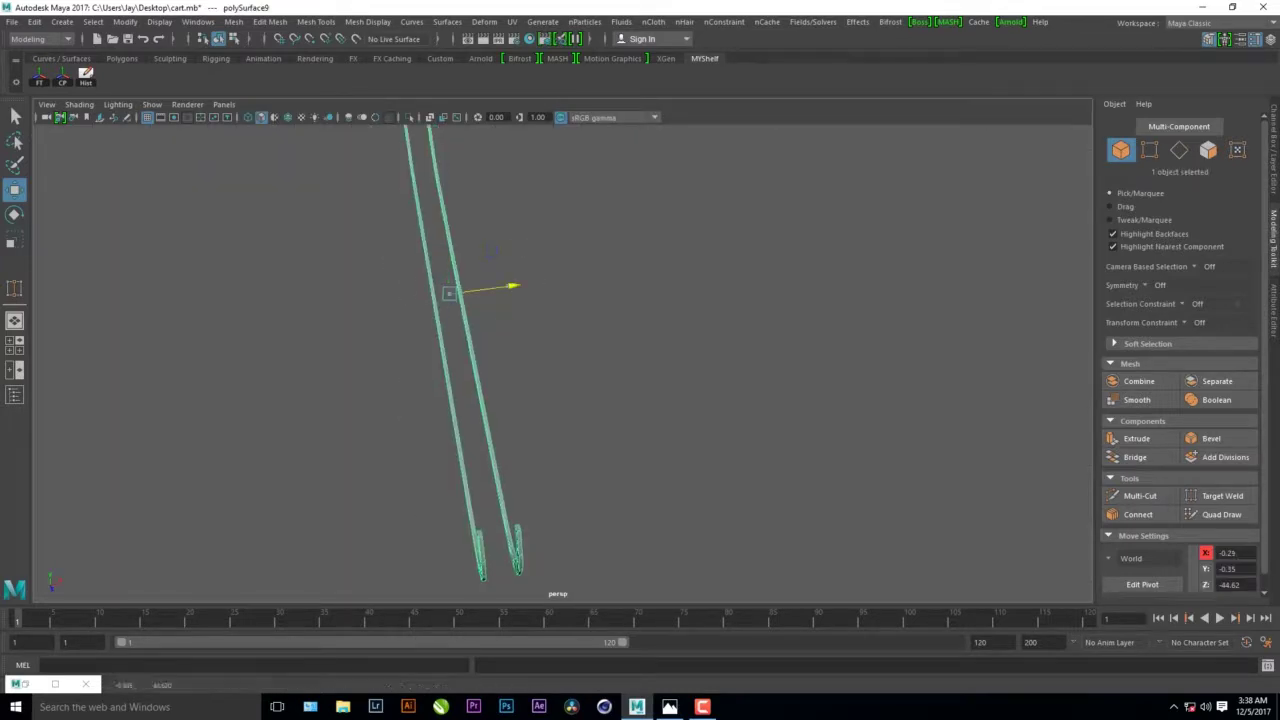
# - Check the bracket in top, side and perspective views, then duplicate it under the left end
pyautogui.hotkey('ctrl', 'z')
pyautogui.hotkey('ctrl', 'z')
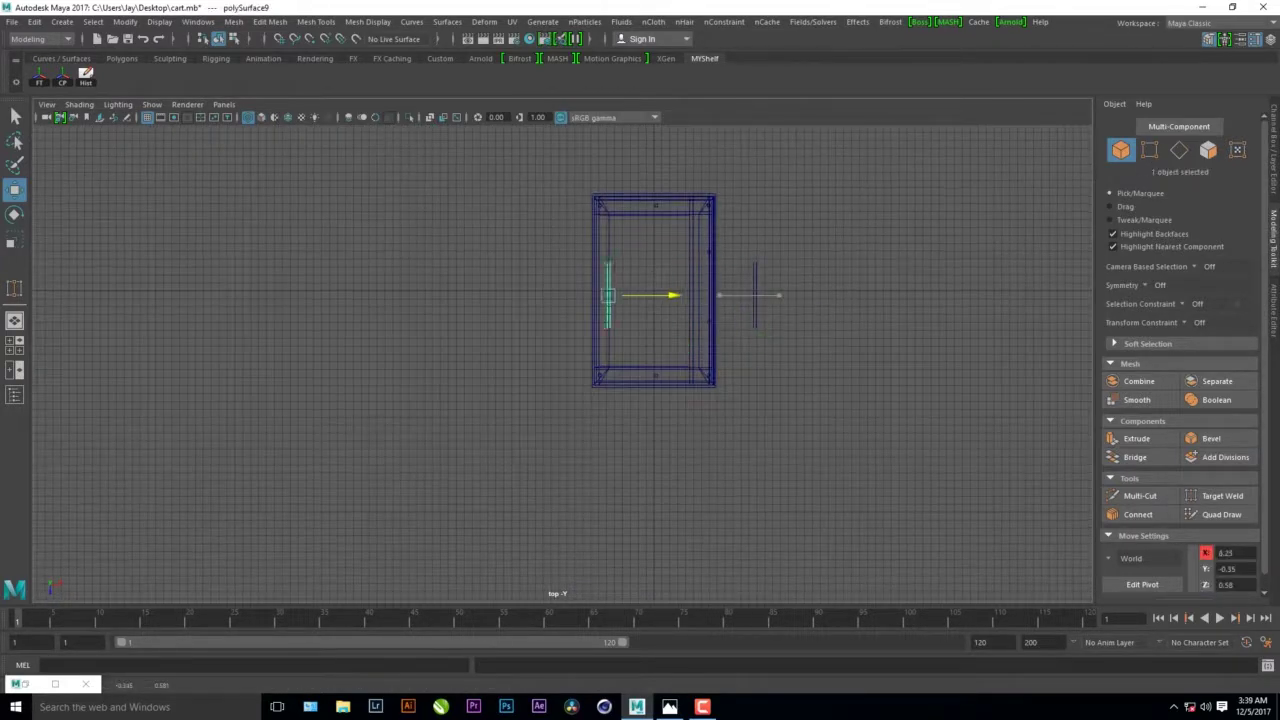
pyautogui.hotkey('ctrl', 'z')
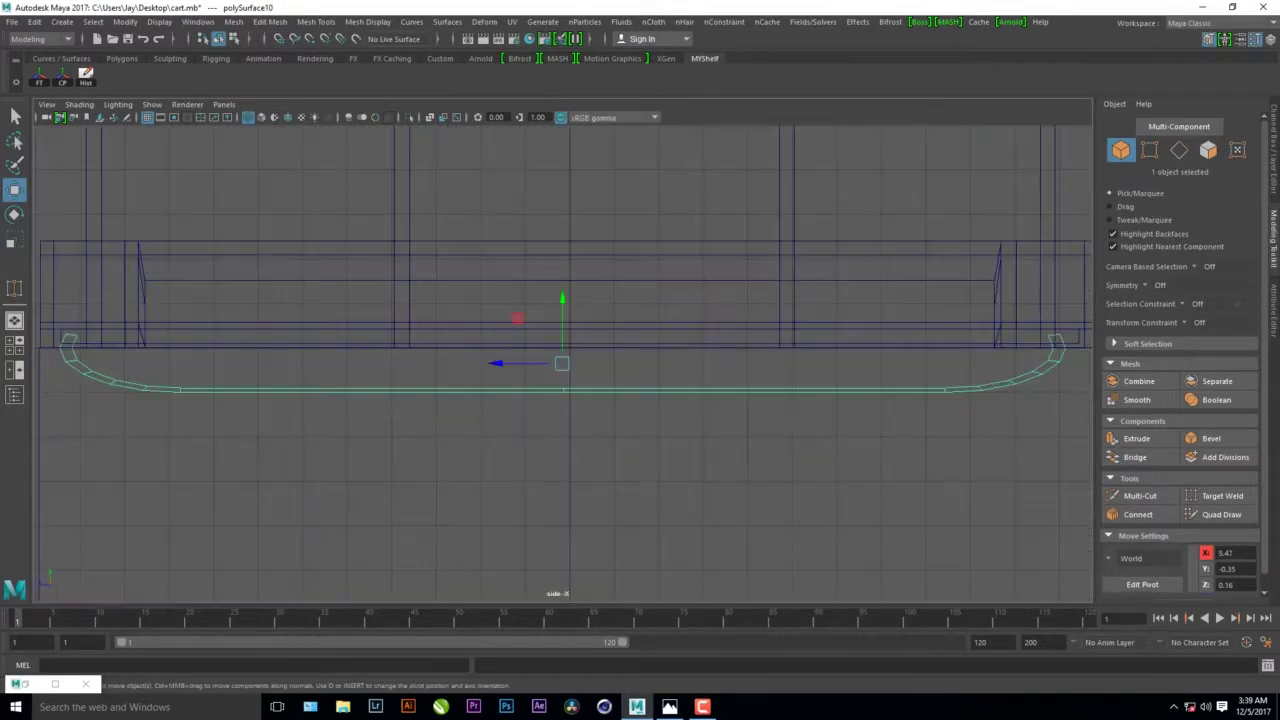
pyautogui.hotkey('ctrl', 'z')
pyautogui.hotkey('ctrl', 'z')
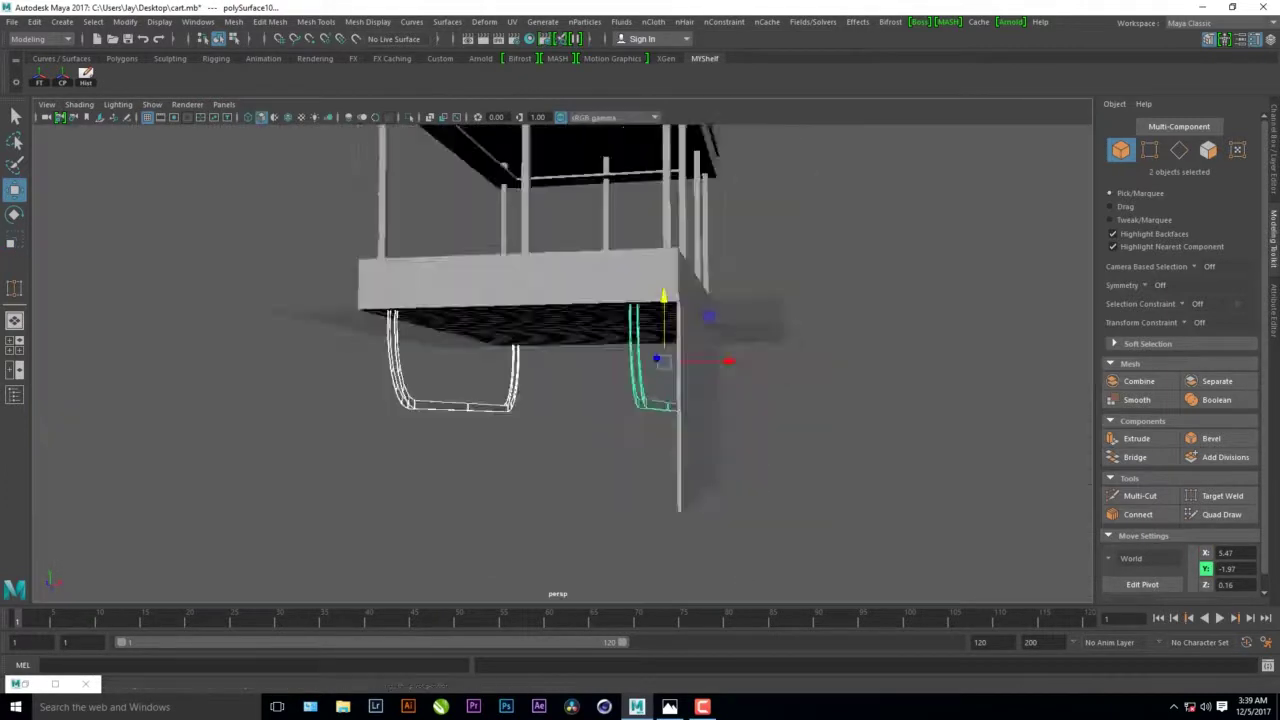
pyautogui.hotkey('ctrl', 'z')
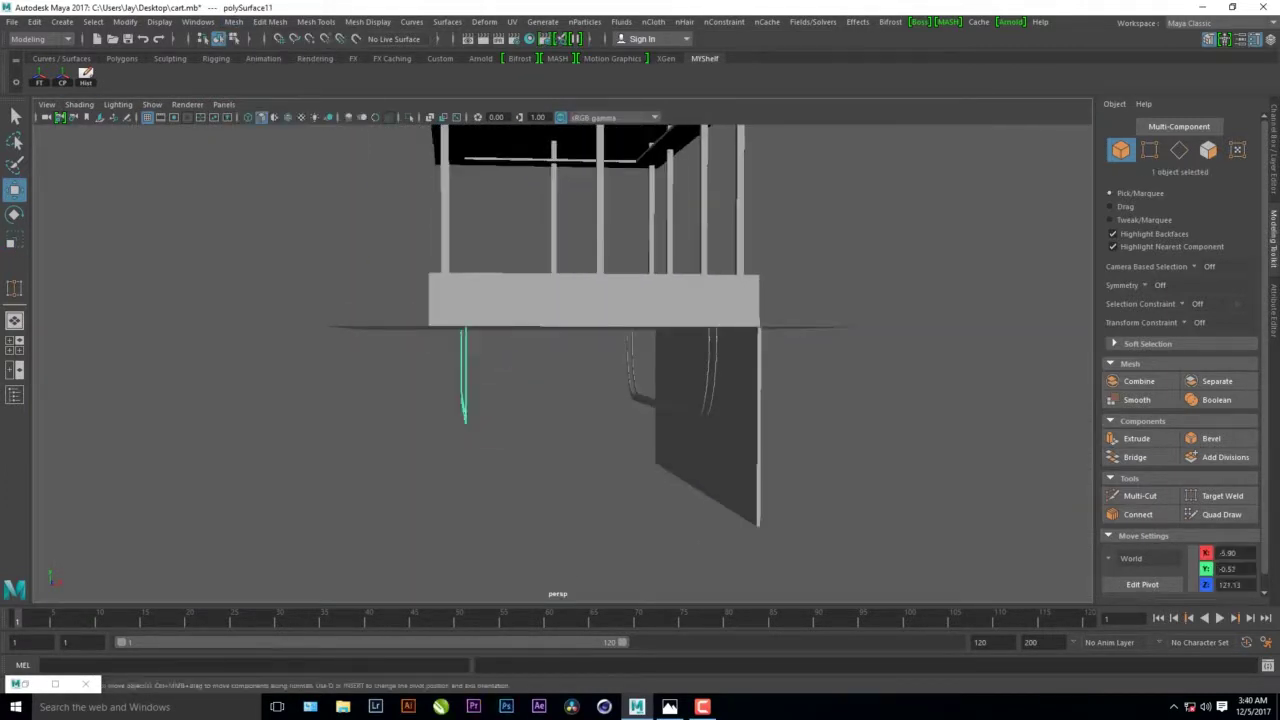
pyautogui.hotkey('ctrl', 'z')
pyautogui.hotkey('ctrl', 'z')
pyautogui.hotkey('ctrl', 'z')
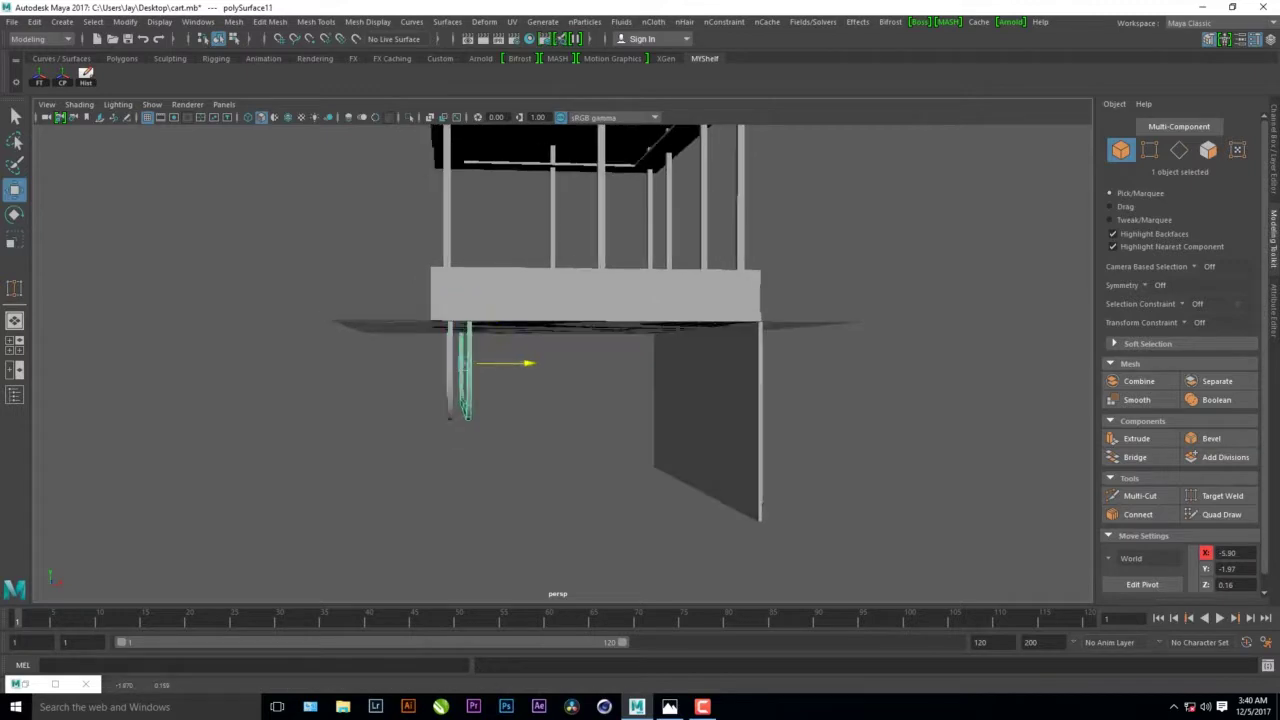
pyautogui.hotkey('ctrl', 'z')
pyautogui.hotkey('ctrl', 'z')
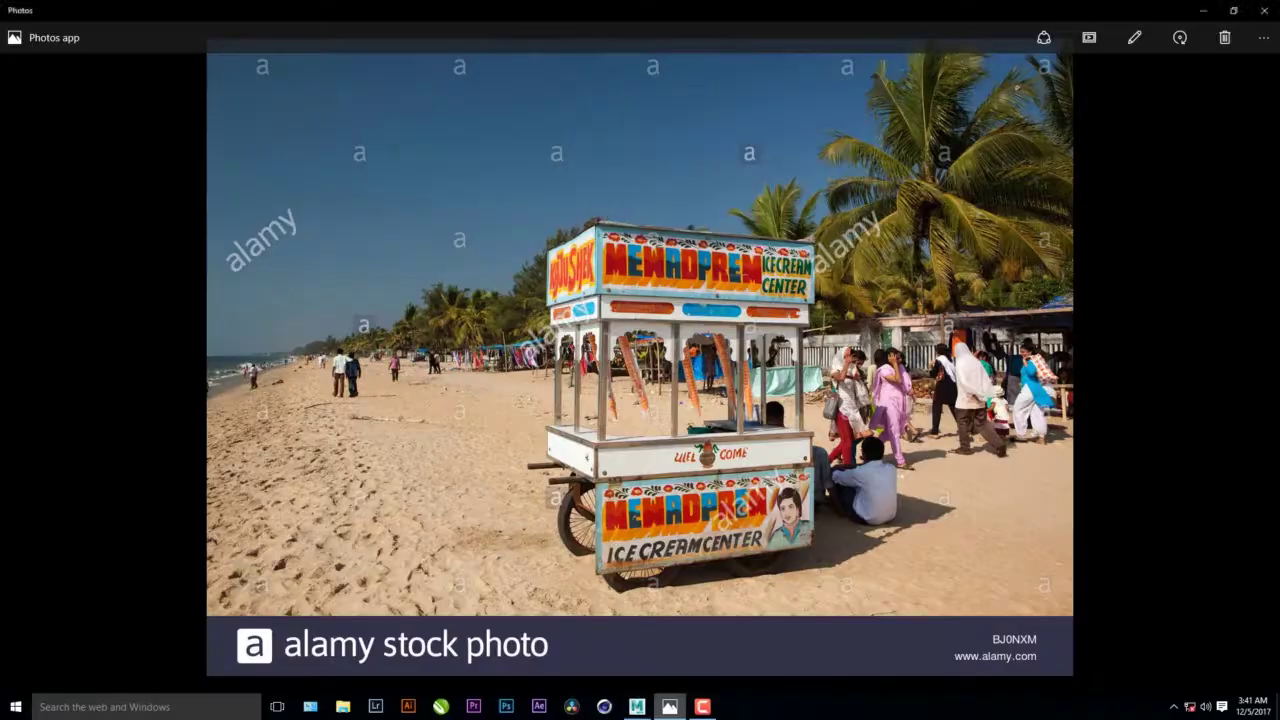
# - Show the rod cylinder's construction attributes (radius 0.08, height 11.864)
pyautogui.hotkey('ctrl', 'a')
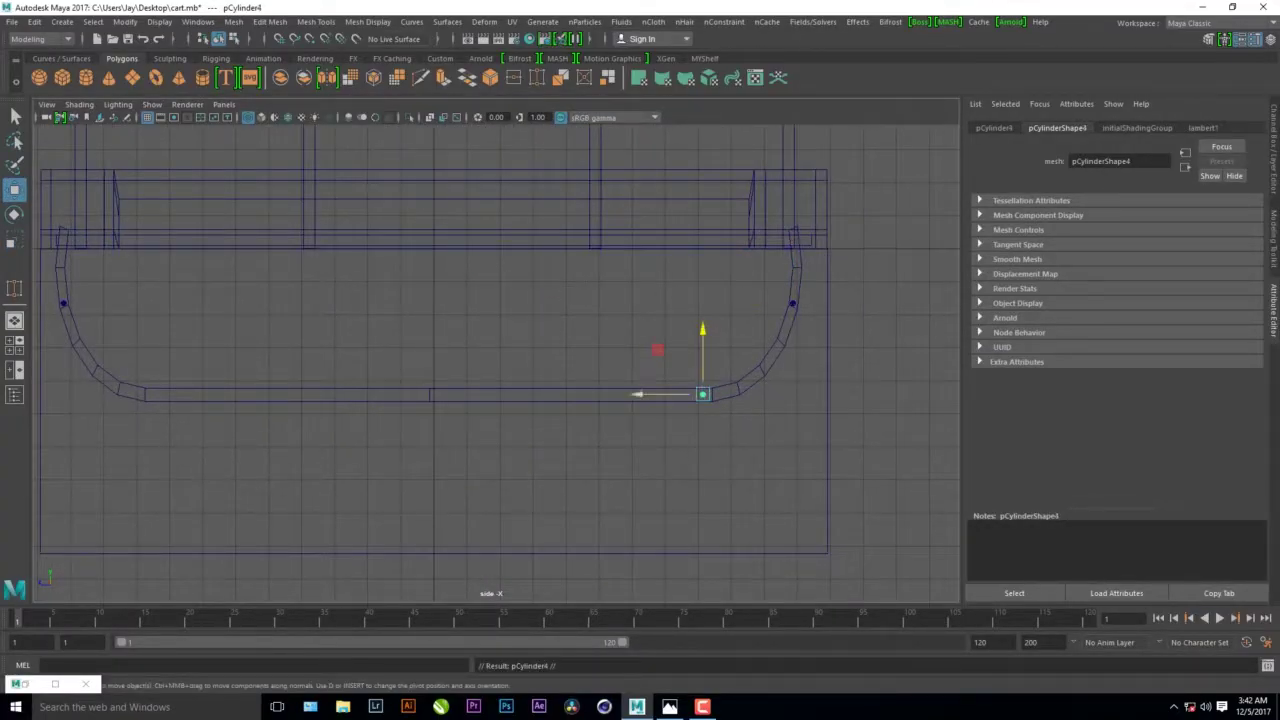
# - Move the thin flat beam under the cart platform and frame it in an enlarged view
pyautogui.press('w')
pyautogui.press('f')
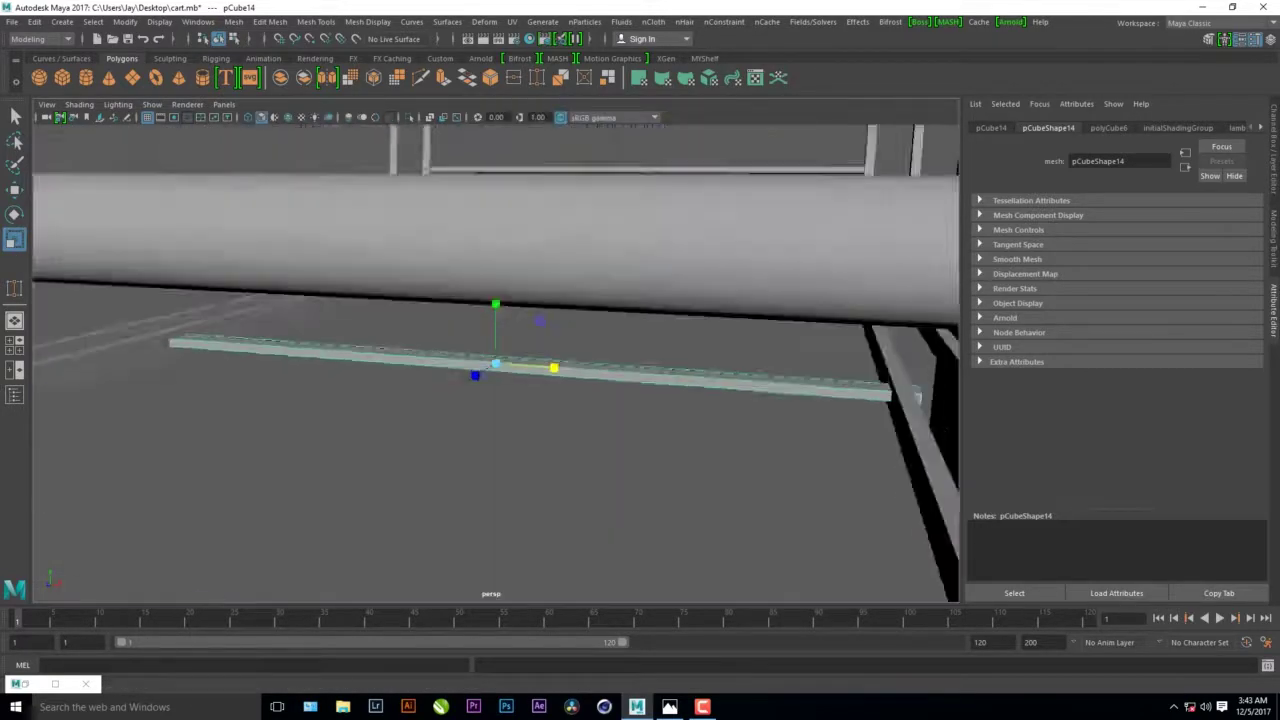
pyautogui.hotkey('ctrl', 'space')
pyautogui.press('f')
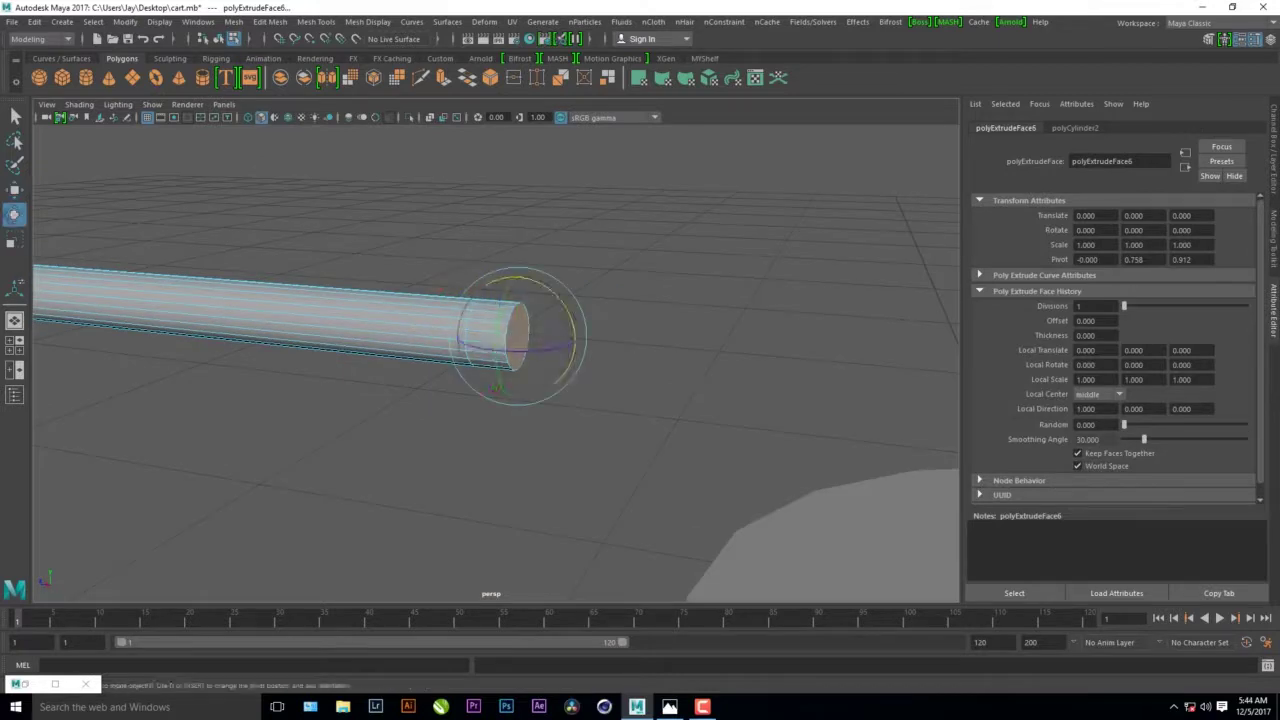
# - Extrude the spoke rod's end face to bend it, undoing mistaken rotations and duplicates
pyautogui.hotkey('ctrl', 'e')
pyautogui.press('space')
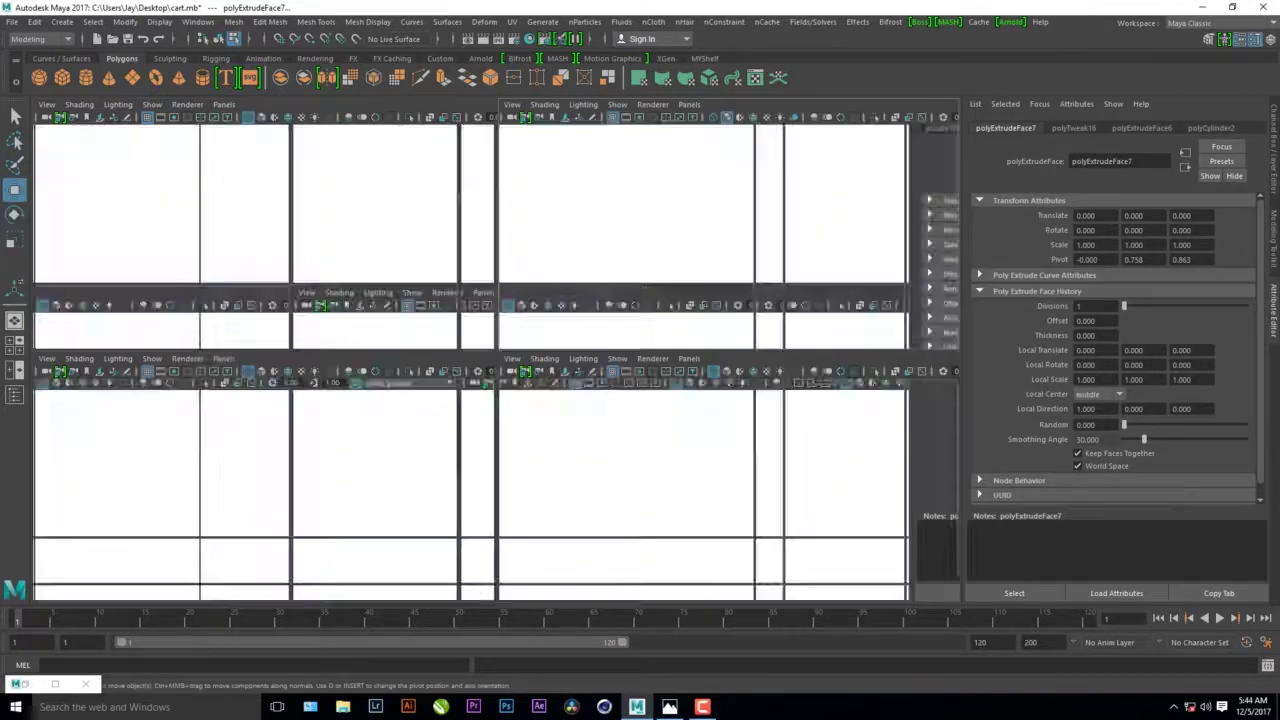
pyautogui.press('space')
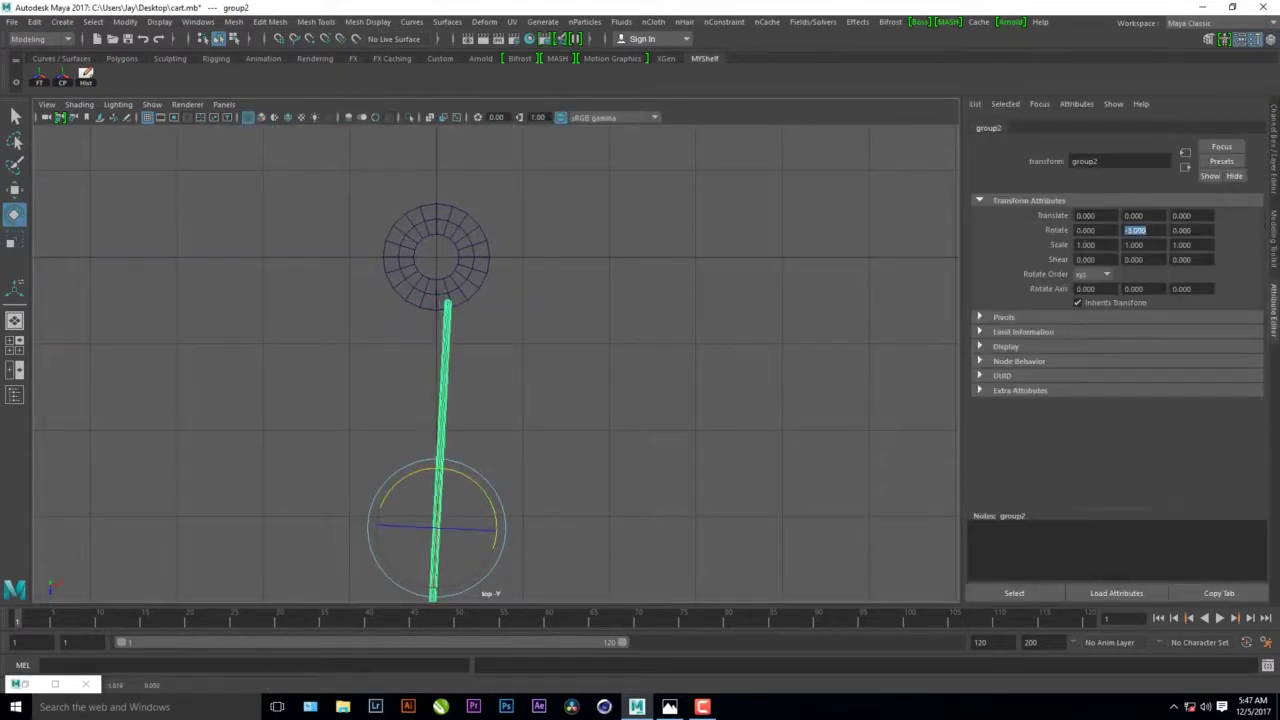
pyautogui.press('Down')
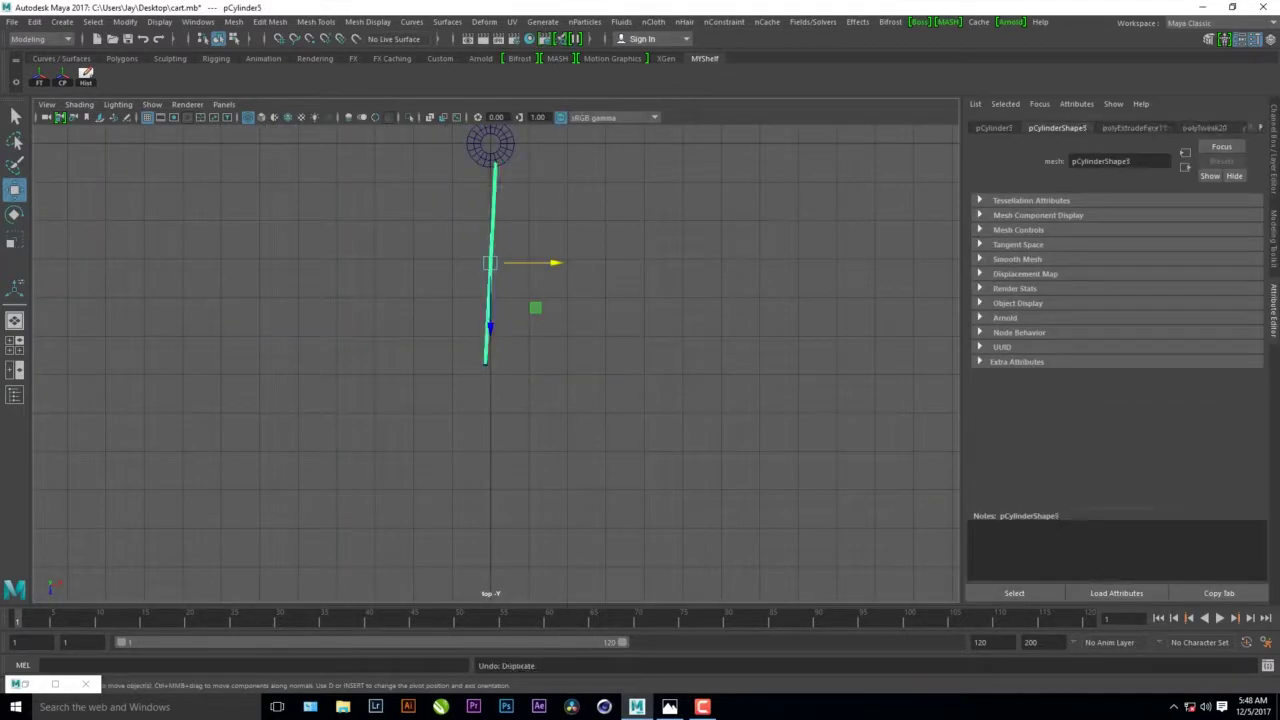
pyautogui.hotkey('ctrl', 'z')
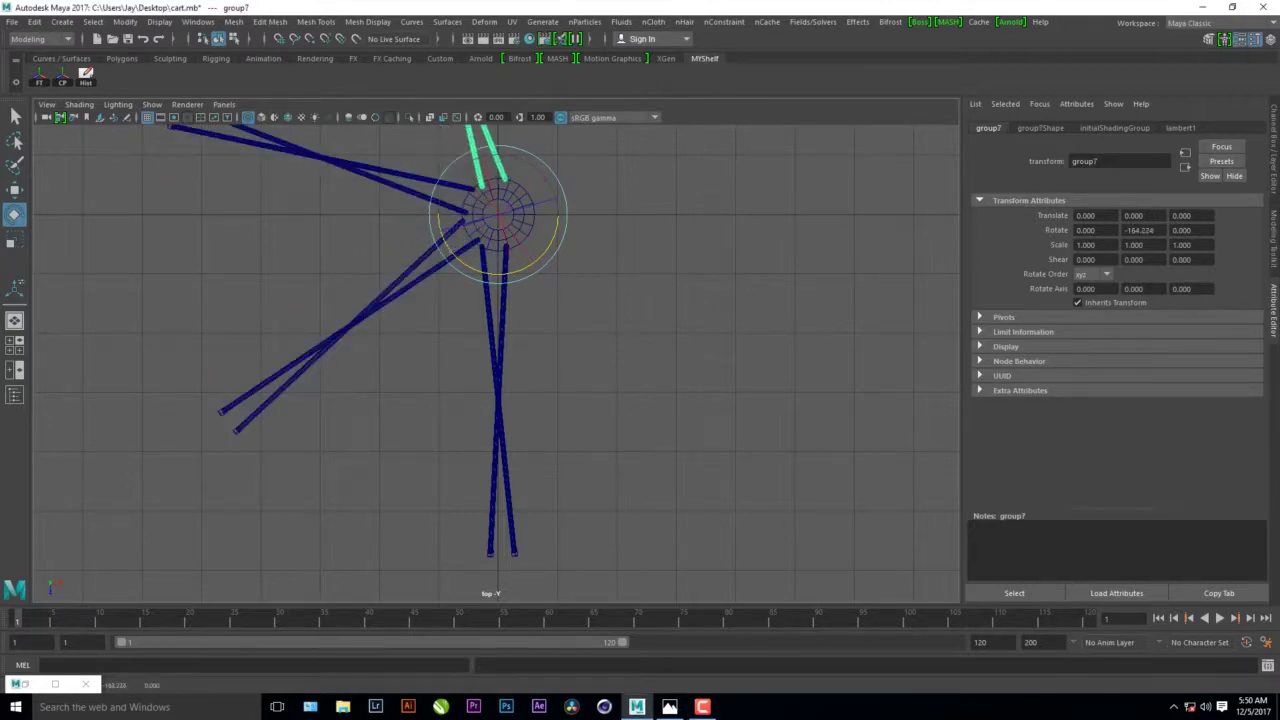
pyautogui.hotkey('ctrl', 'z')
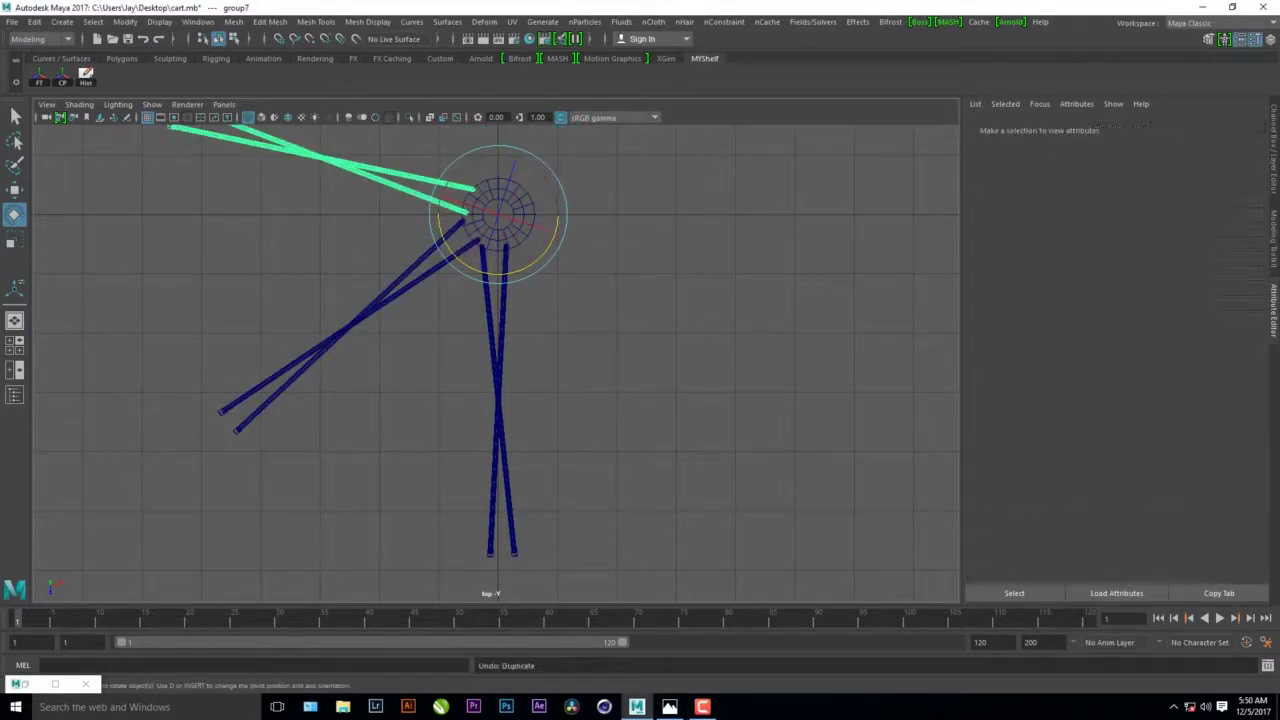
pyautogui.hotkey('ctrl', 'z')
pyautogui.hotkey('ctrl', 'z')
pyautogui.hotkey('ctrl', 'z')
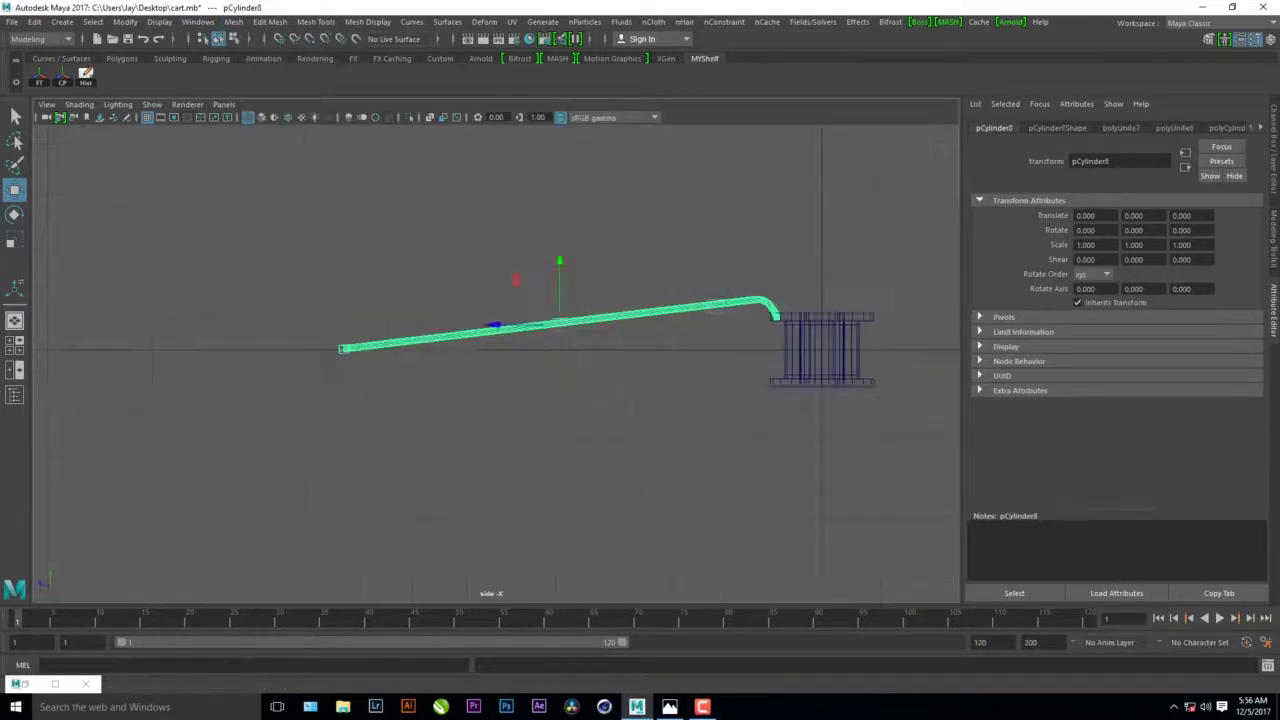
# - Rebuild the spoke copies around the hub, including a set flipped 180°
pyautogui.scroll(2, 955, 380)
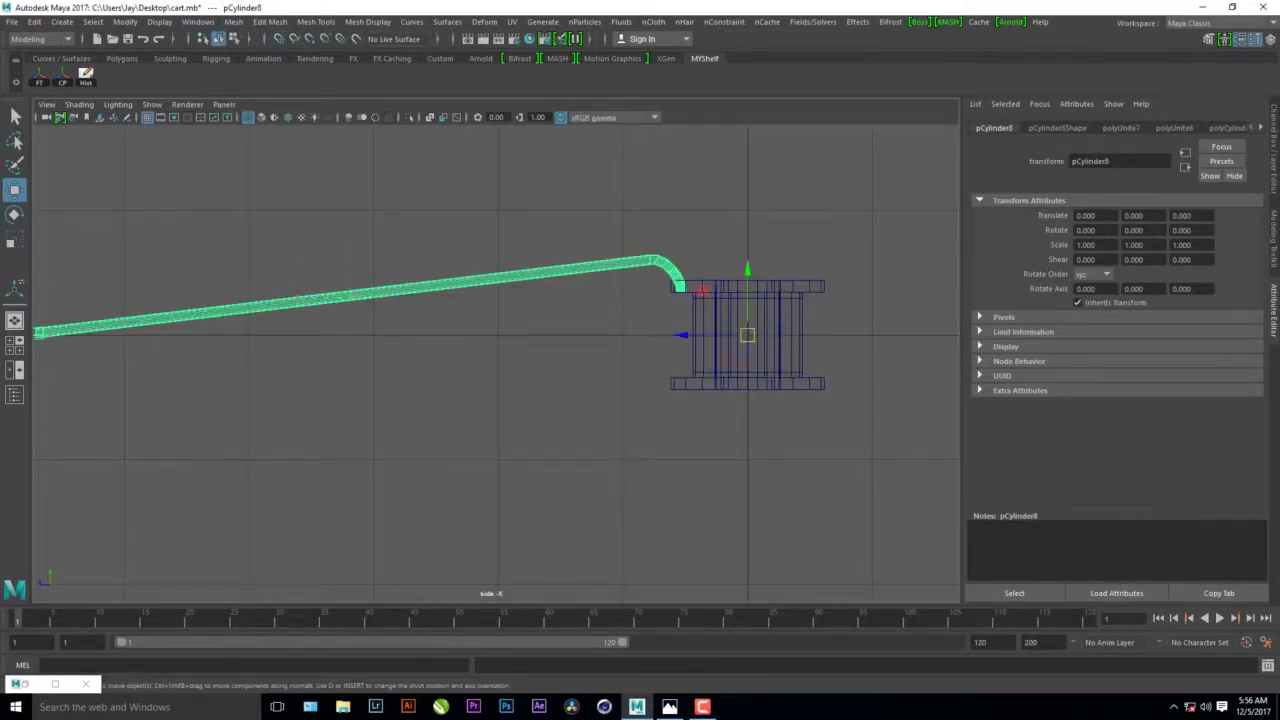
pyautogui.hotkey('ctrl', 'z')
pyautogui.hotkey('ctrl', 'z')
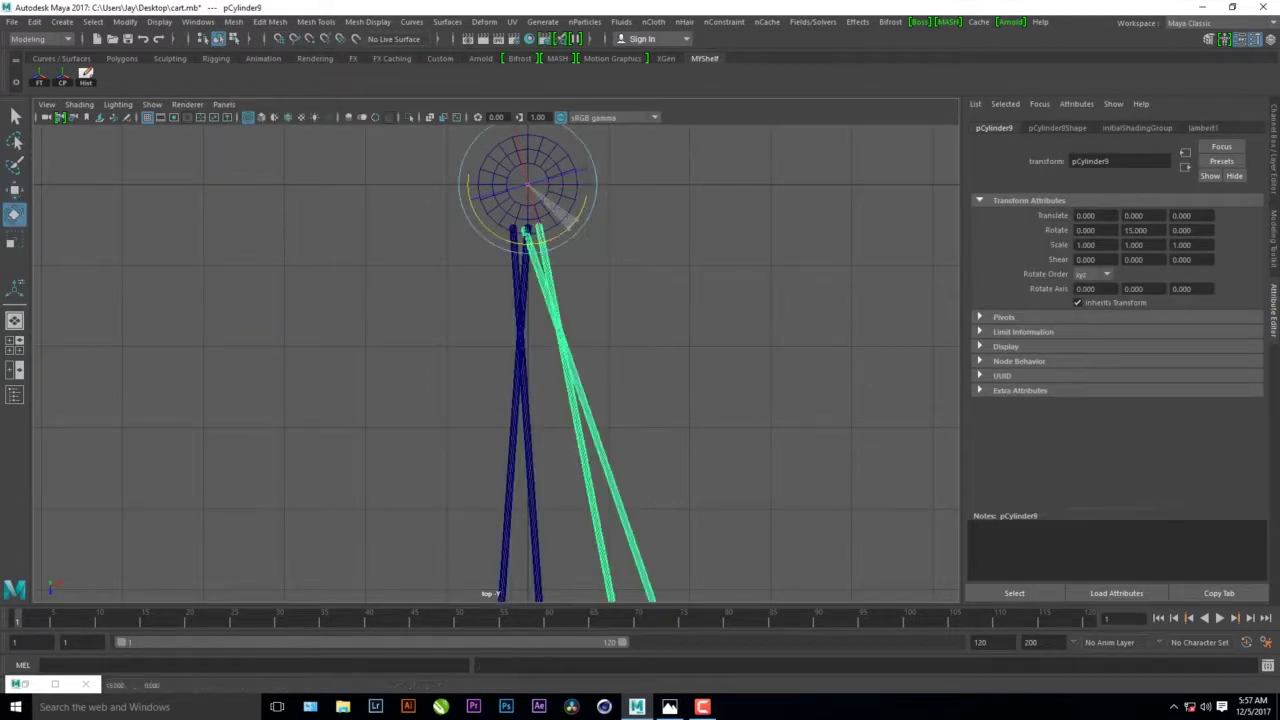
pyautogui.hotkey('ctrl', 'z')
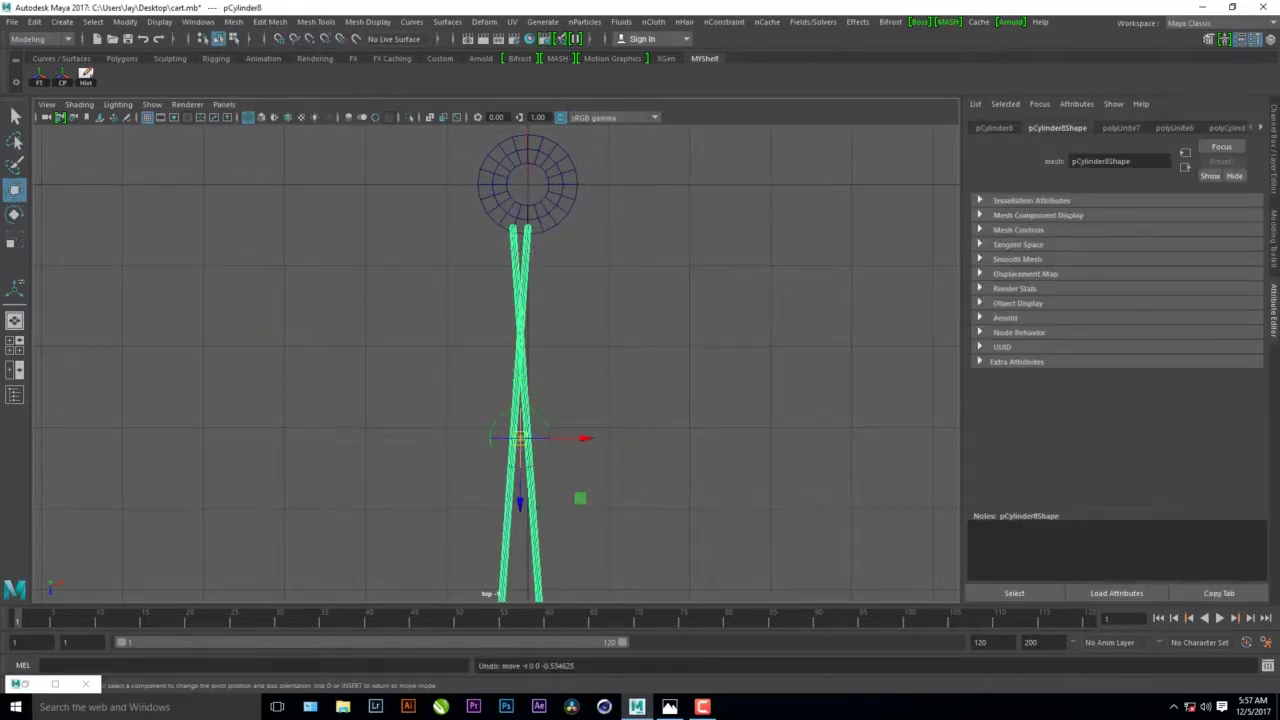
pyautogui.hotkey('ctrl', 'z')
pyautogui.hotkey('ctrl', 'z')
pyautogui.hotkey('ctrl', 'z')
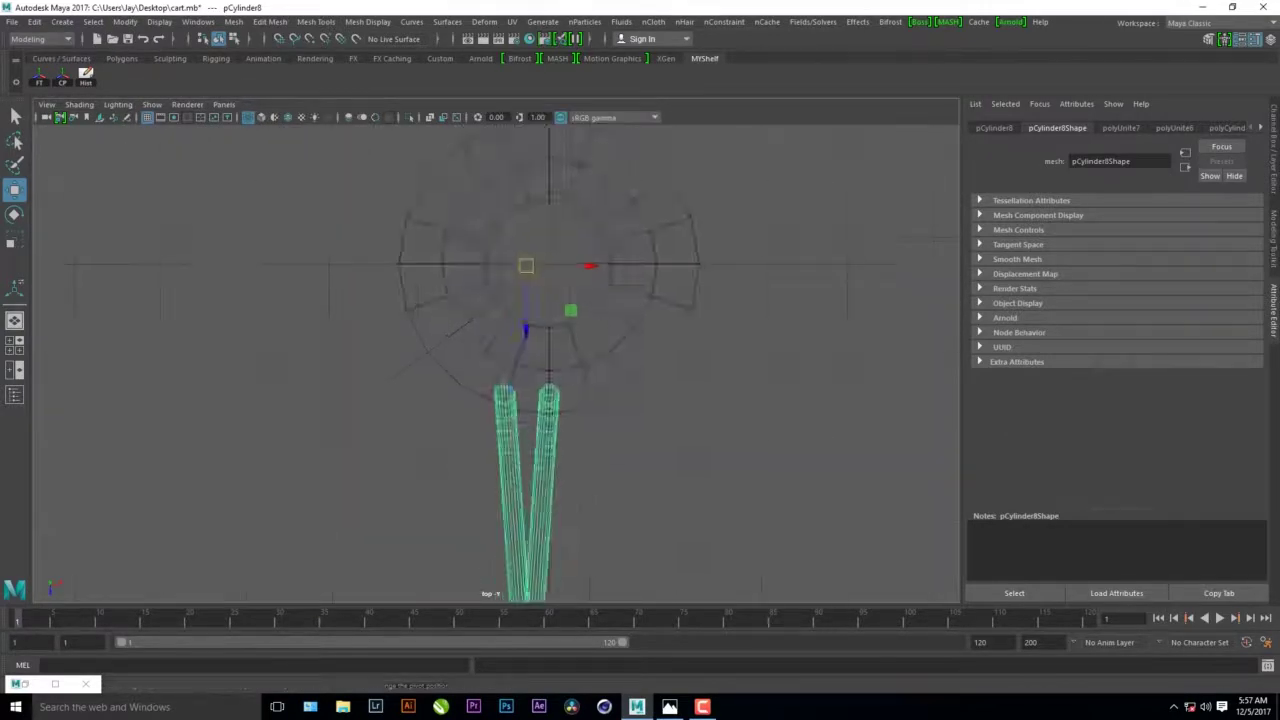
pyautogui.hotkey('ctrl', 'z')
pyautogui.hotkey('ctrl', 'z')
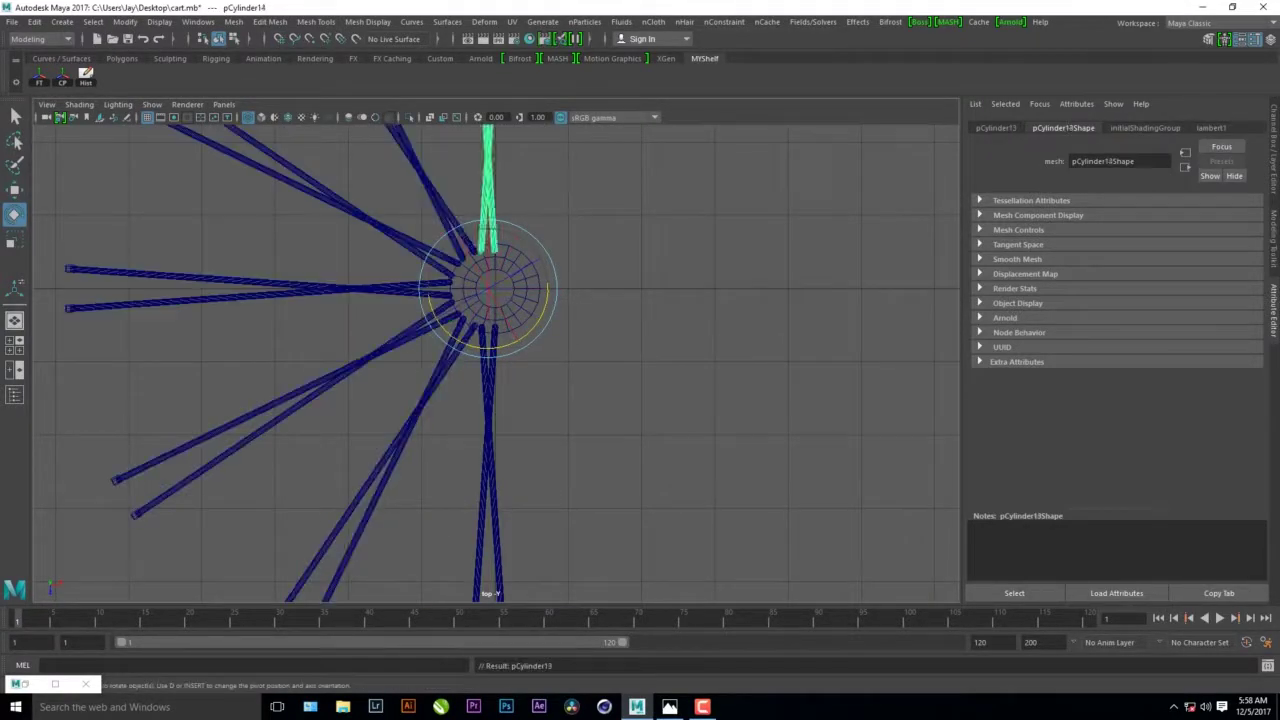
pyautogui.hotkey('ctrl', 'z')
pyautogui.hotkey('ctrl', 'z')
pyautogui.hotkey('ctrl', 'z')
pyautogui.hotkey('ctrl', 'z')
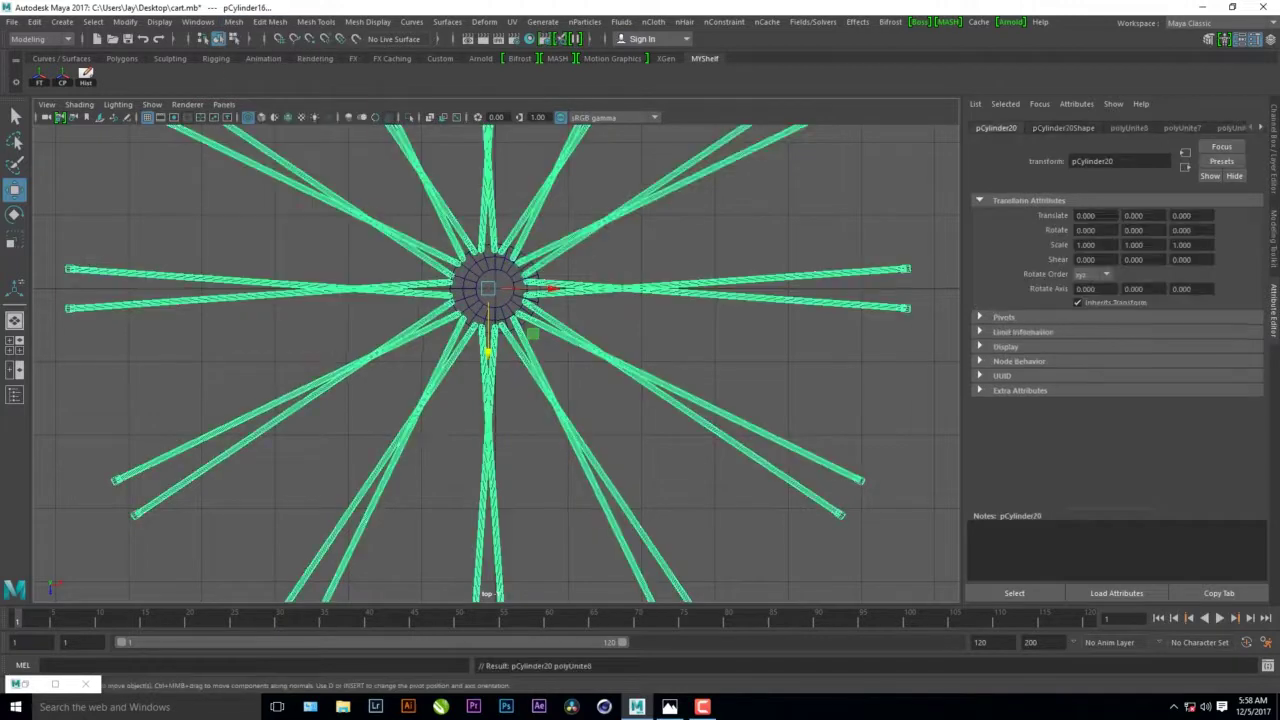
pyautogui.hotkey('ctrl', 'z')
pyautogui.hotkey('ctrl', 'z')
pyautogui.hotkey('ctrl', 'z')
pyautogui.hotkey('ctrl', 'z')
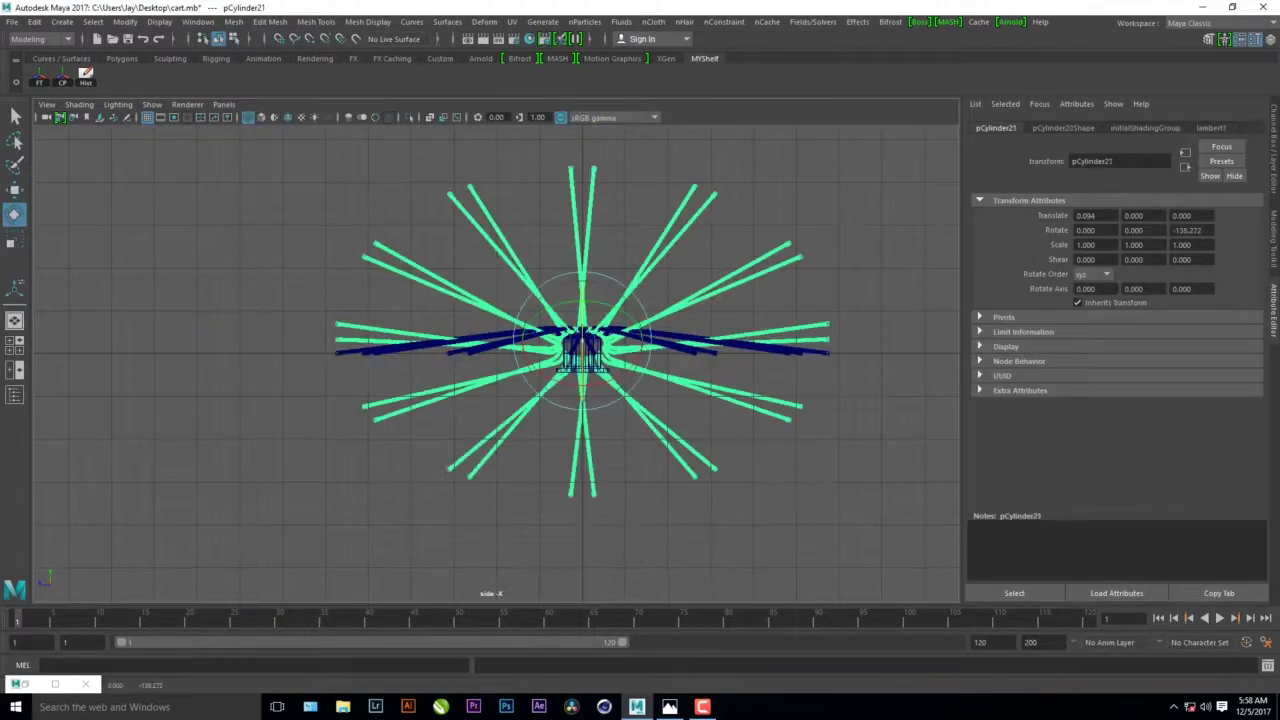
pyautogui.hotkey('ctrl', 'z')
pyautogui.hotkey('ctrl', 'z')
pyautogui.hotkey('ctrl', 'z')
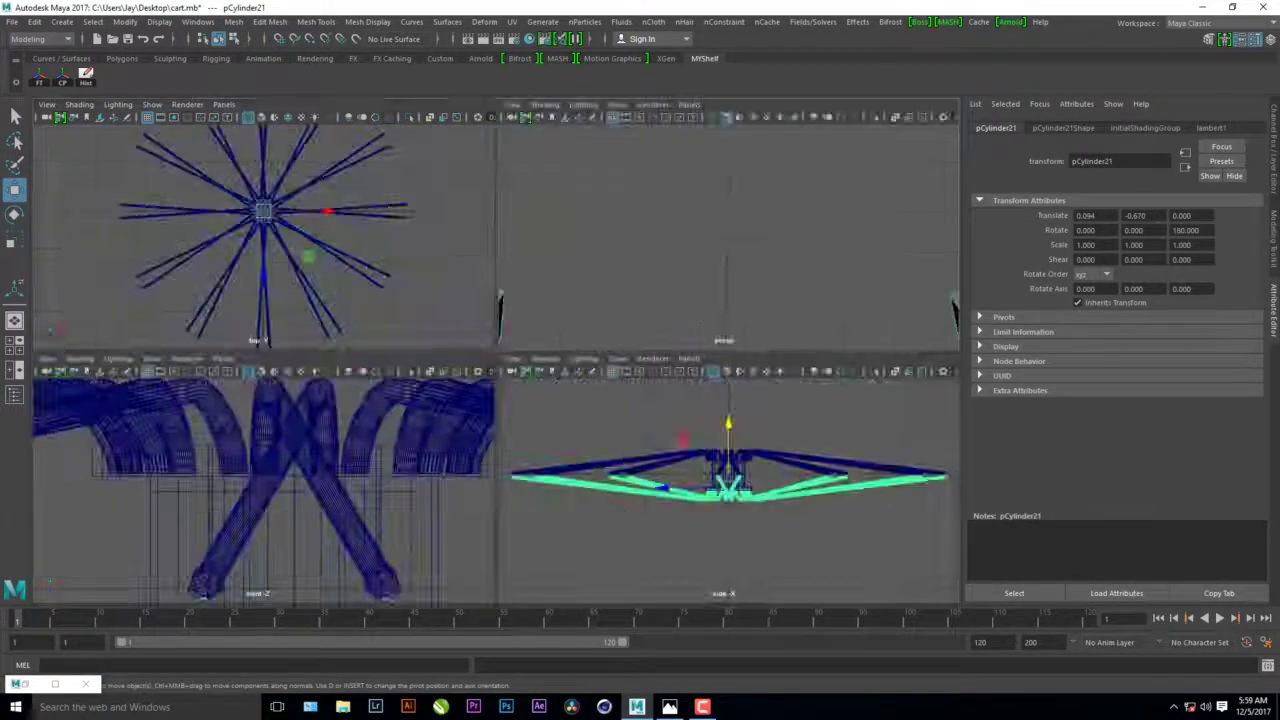
pyautogui.hotkey('ctrl', 'z')
pyautogui.hotkey('ctrl', 'z')
pyautogui.hotkey('ctrl', 'z')
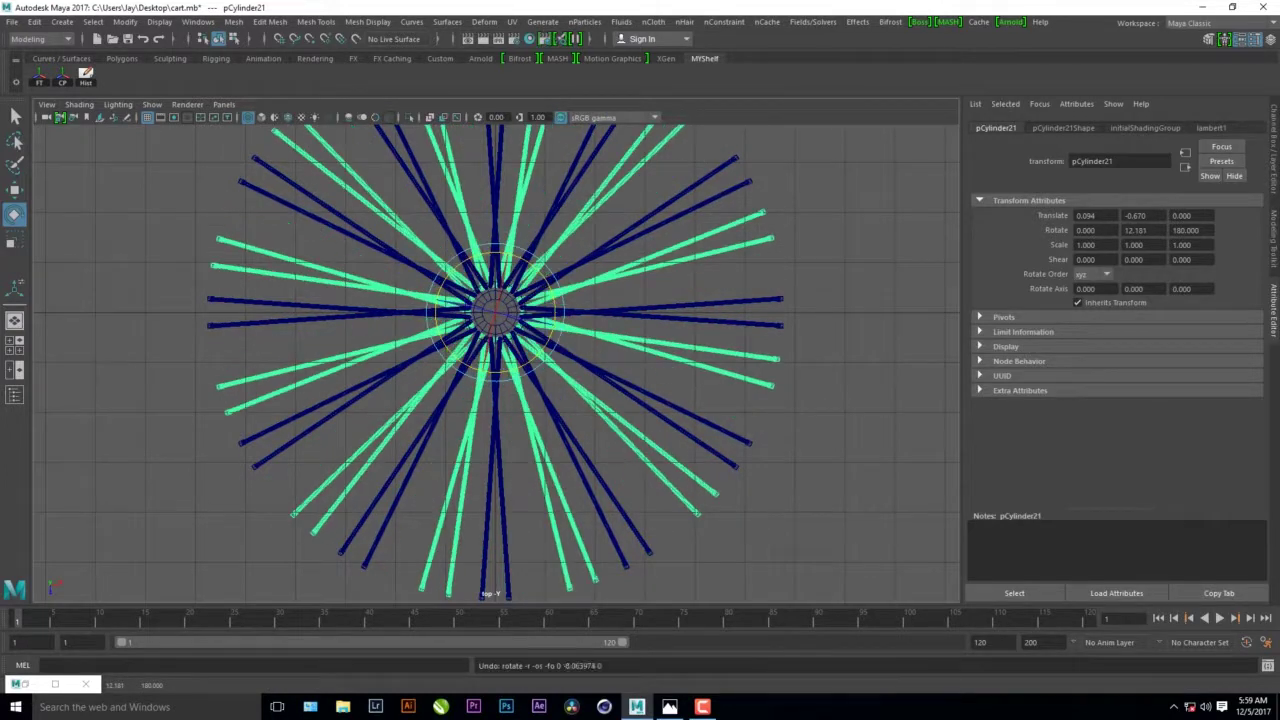
pyautogui.hotkey('ctrl', 'z')
pyautogui.hotkey('ctrl', 'z')
pyautogui.hotkey('ctrl', 'z')
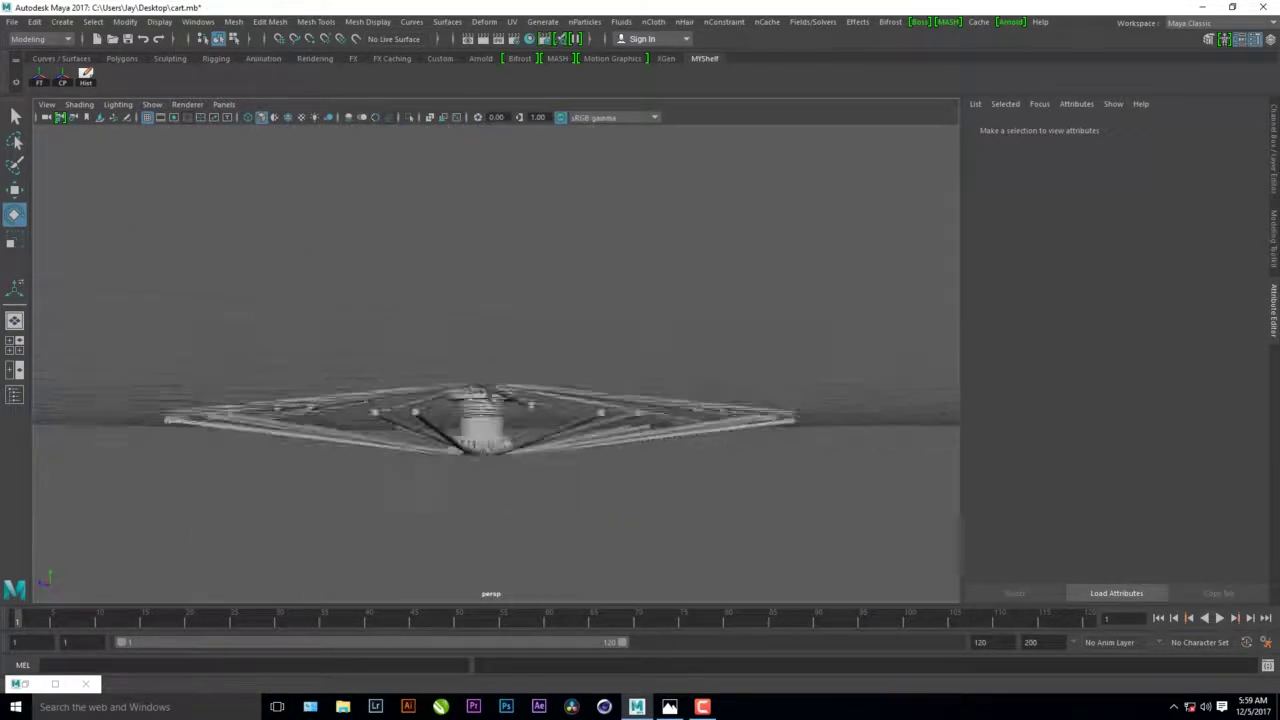
pyautogui.hotkey('ctrl', 'z')
# - Restore the pipe rim around the spokes and extrude its faces with thickness 0.1
pyautogui.hotkey('ctrl', 'z')
pyautogui.hotkey('ctrl', 'z')
pyautogui.hotkey('ctrl', 'z')
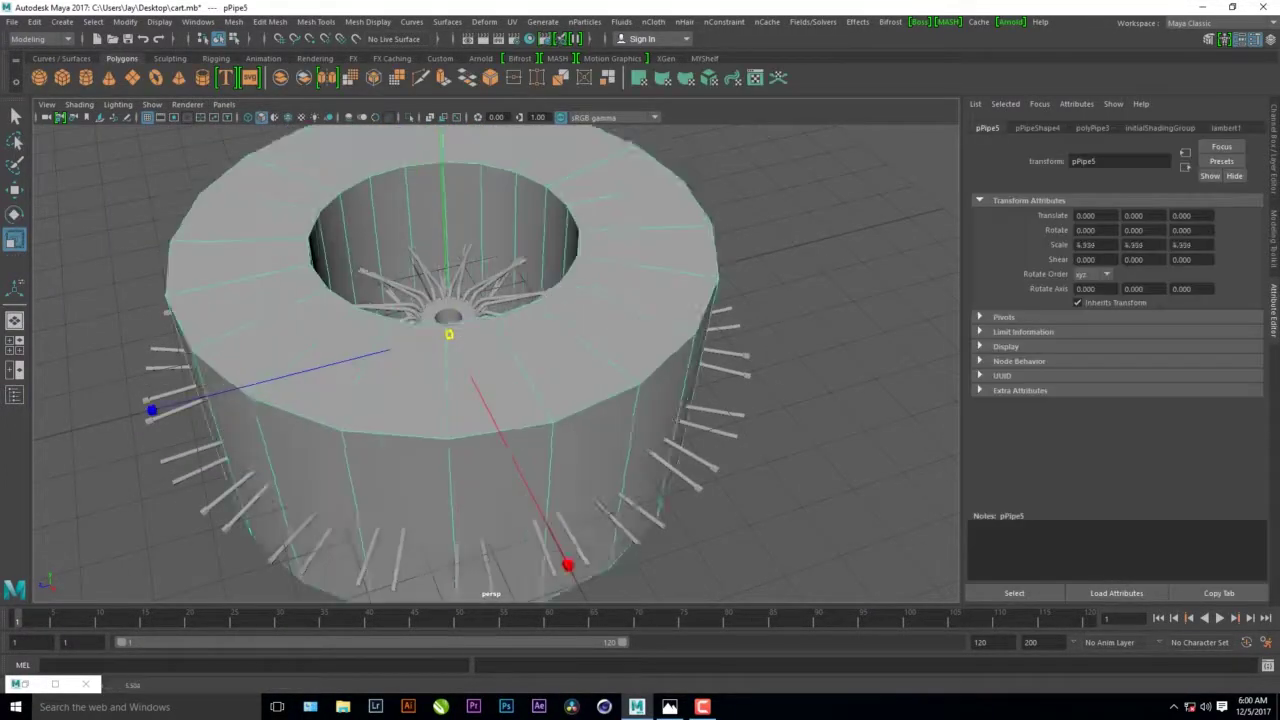
pyautogui.hotkey('ctrl', 'z')
pyautogui.hotkey('ctrl', 'z')
pyautogui.hotkey('ctrl', 'z')
pyautogui.hotkey('ctrl', 'z')
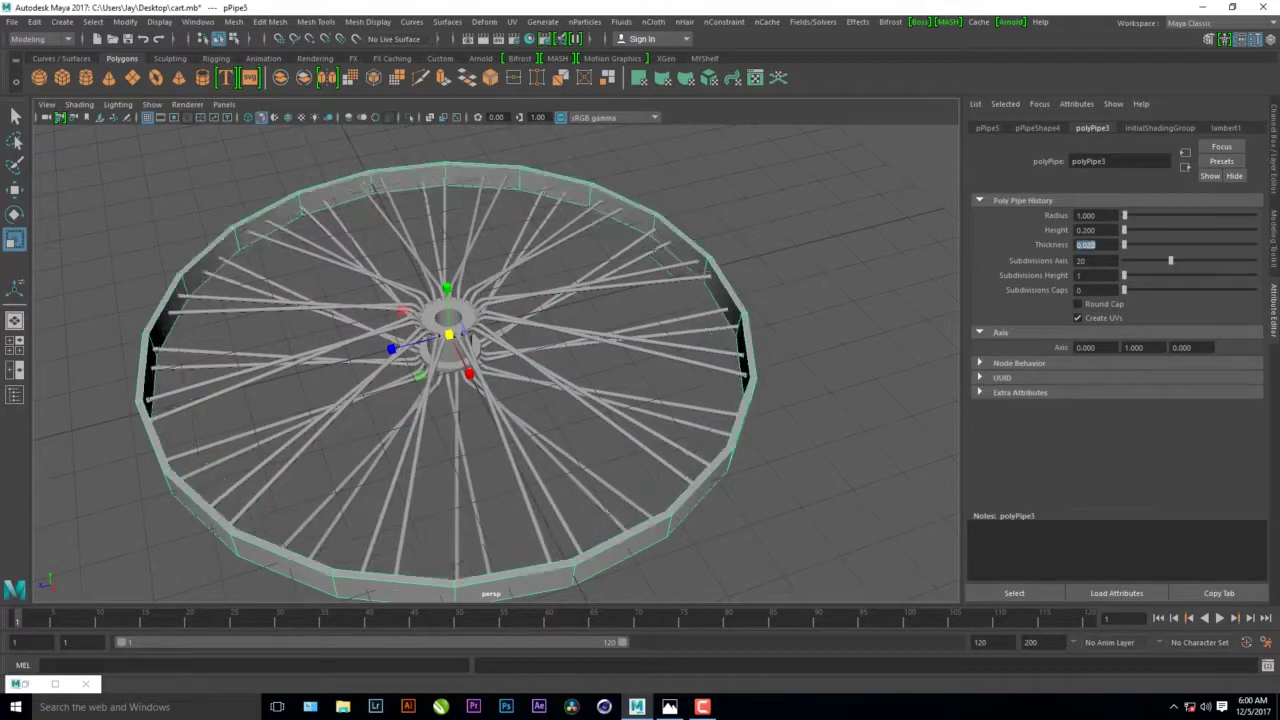
pyautogui.hotkey('ctrl', 'z')
pyautogui.hotkey('ctrl', 'z')
pyautogui.hotkey('ctrl', 'z')
pyautogui.hotkey('ctrl', 'z')
pyautogui.hotkey('ctrl', 'z')
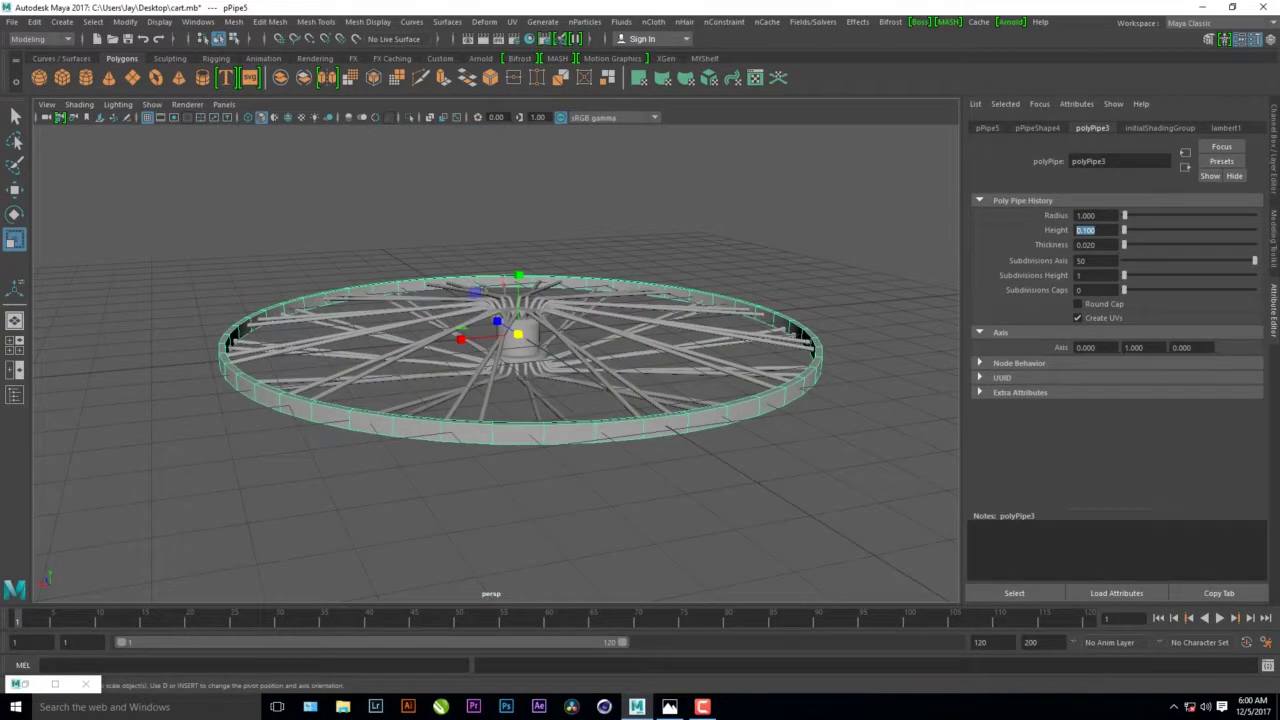
pyautogui.hotkey('ctrl', 'z')
pyautogui.hotkey('ctrl', 'z')
pyautogui.hotkey('ctrl', 'z')
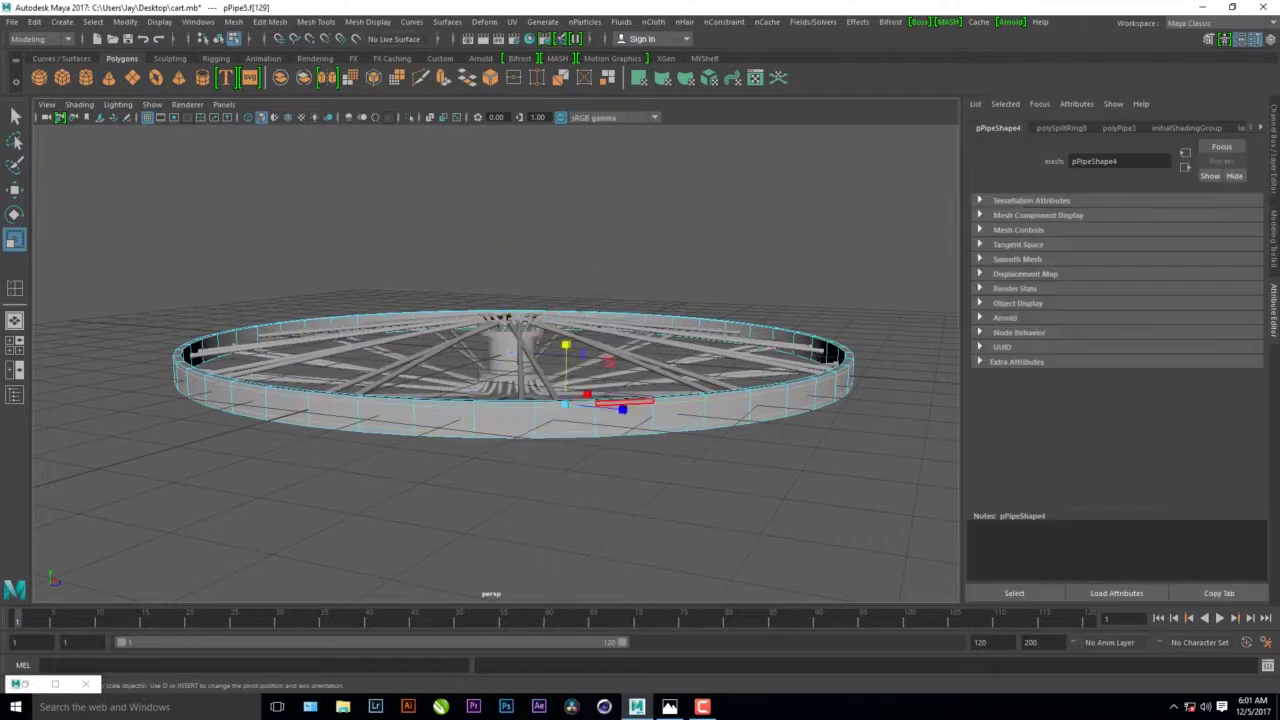
pyautogui.keyDown('shift'); pyautogui.moveTo(600, 370); pyautogui.dragTo(600, 420, button='right'); pyautogui.keyUp('shift')
pyautogui.moveTo(560, 300)
pyautogui.keyDown('alt'); pyautogui.mouseDown()
pyautogui.moveTo(497, 483)
pyautogui.moveTo(520, 440)
pyautogui.moveTo(642, 316)
pyautogui.mouseUp(); pyautogui.keyUp('alt')
pyautogui.press('r')
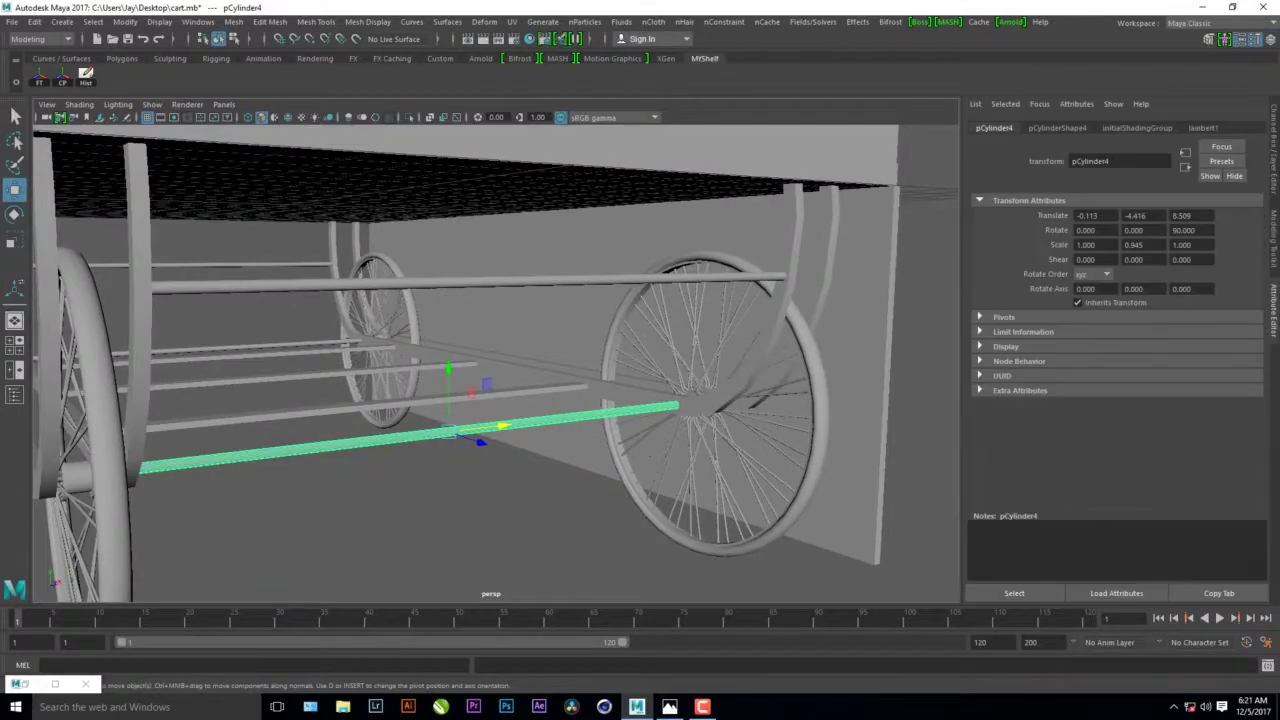
# - Switch to the scale tool to resize the axle rod
pyautogui.press('r')
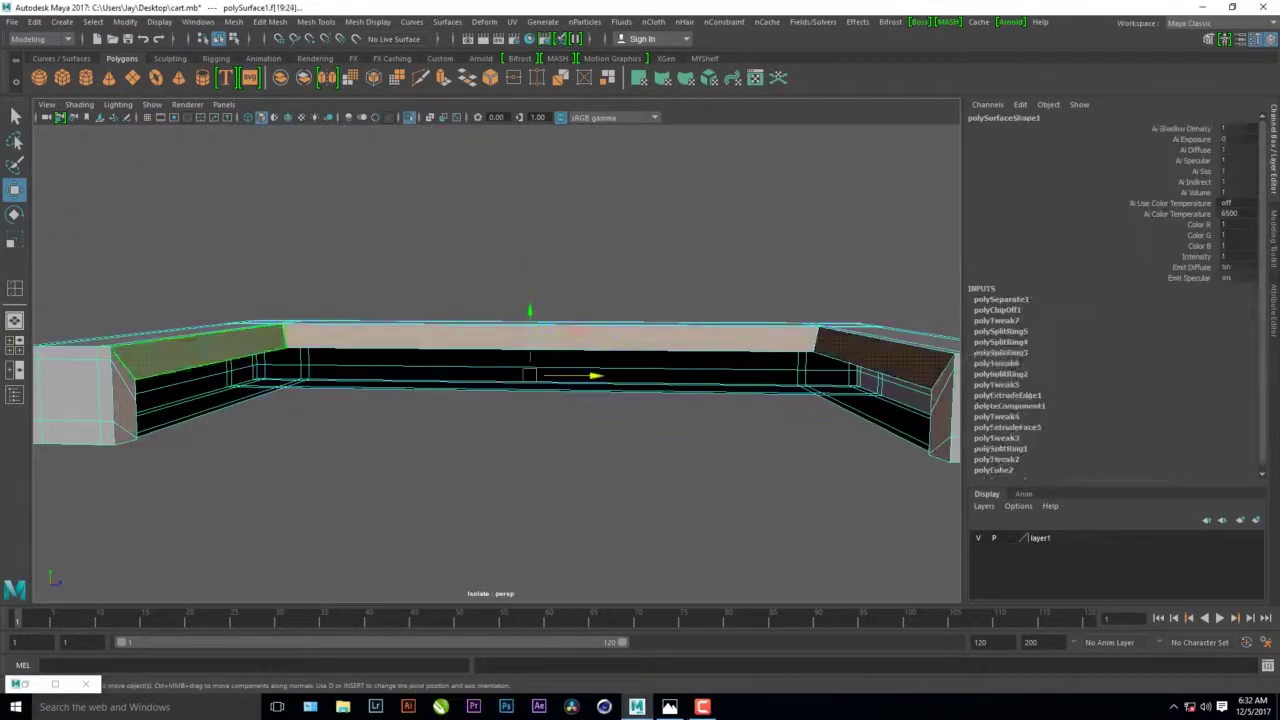
# - Extrude the rail edge into a lip (Thickness 0.3, Offset 1.1), then hollow a cube and split a cylinder's top band
pyautogui.hotkey('ctrl', 'e')
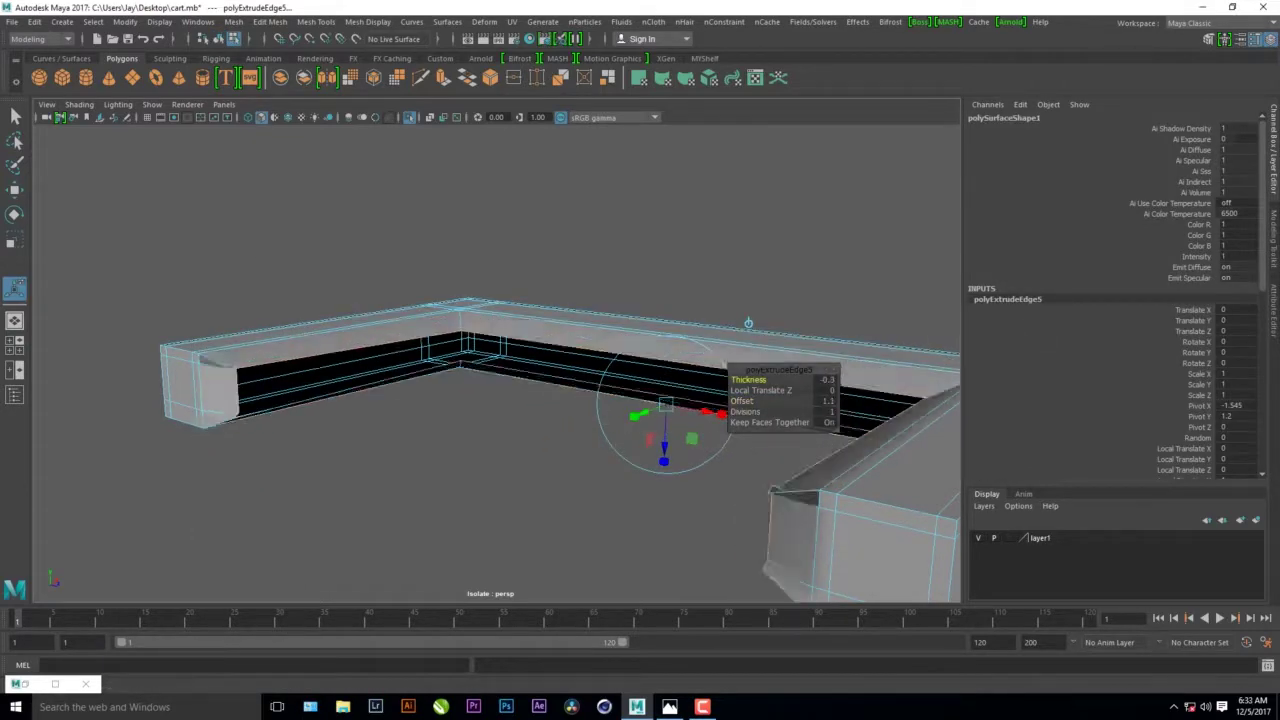
pyautogui.keyDown('alt'); pyautogui.moveTo(500, 450); pyautogui.dragTo(420, 450); pyautogui.keyUp('alt')
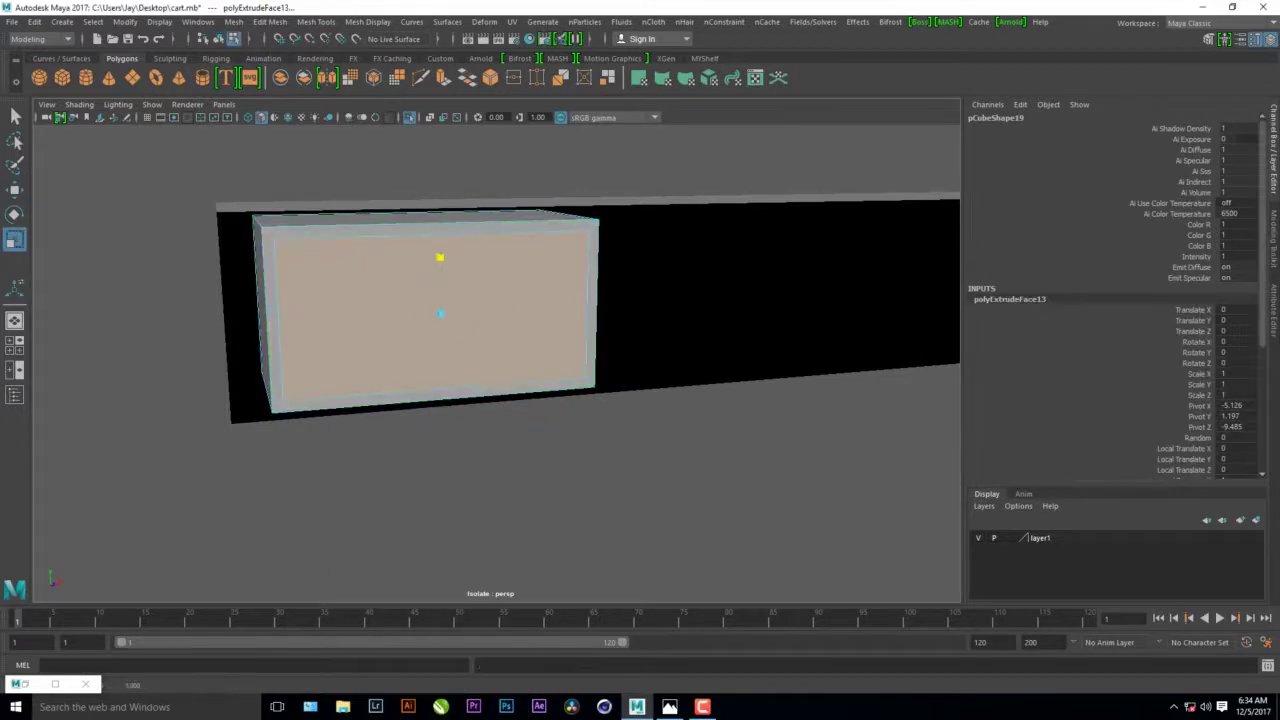
pyautogui.moveTo(457, 271); pyautogui.dragTo(537, 245, button='right')
pyautogui.click(233, 21)
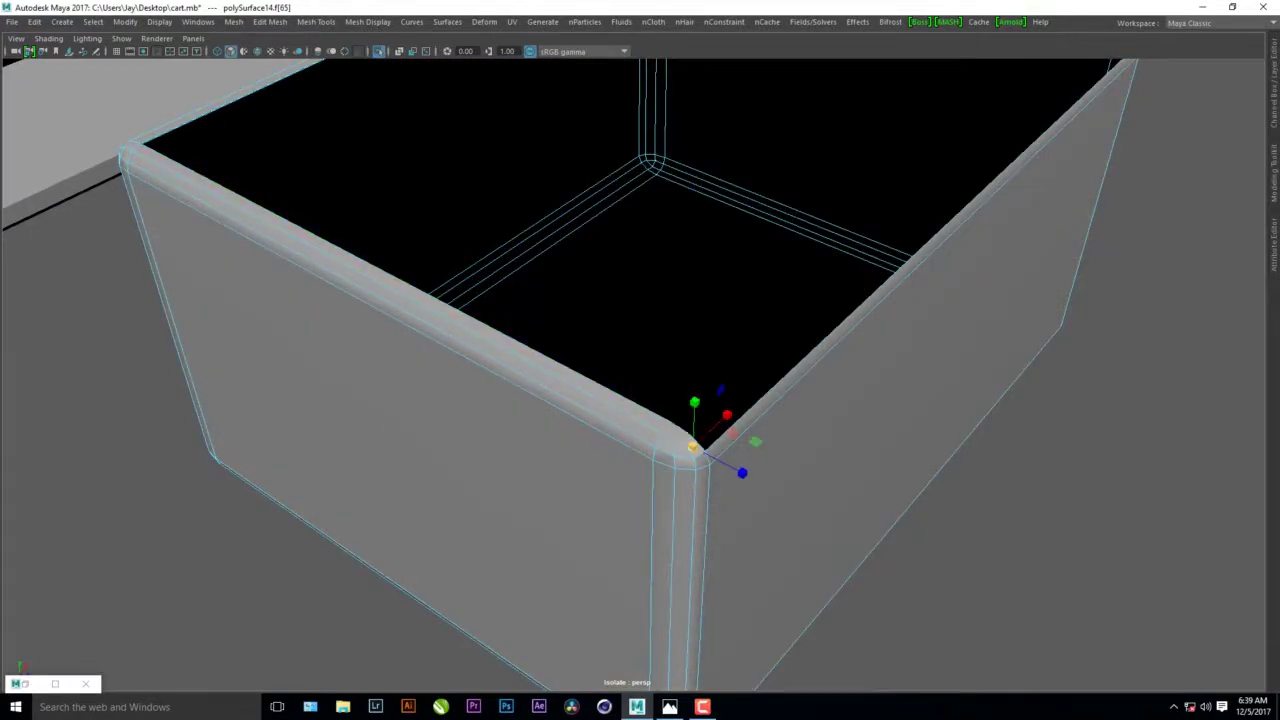
pyautogui.click(400, 288)
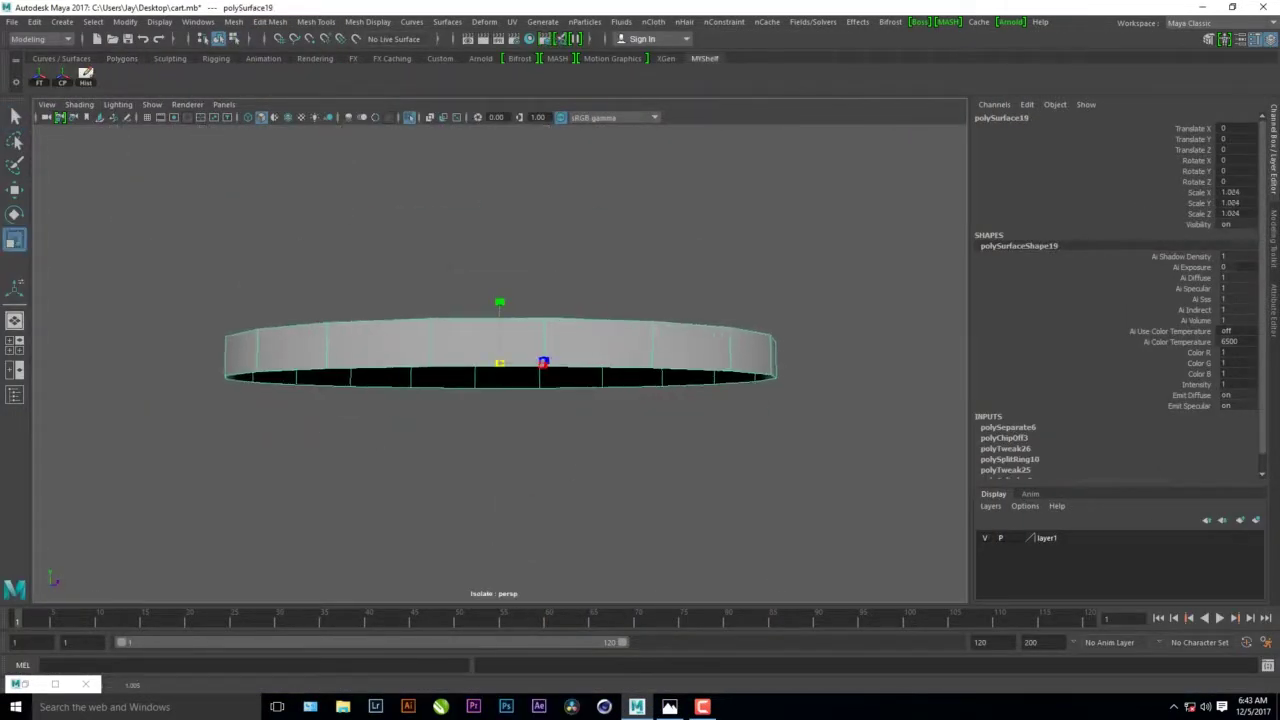
# - Extrude the ring's border edge inward to cap it as a flat lid
pyautogui.hotkey('ctrl', 'e')
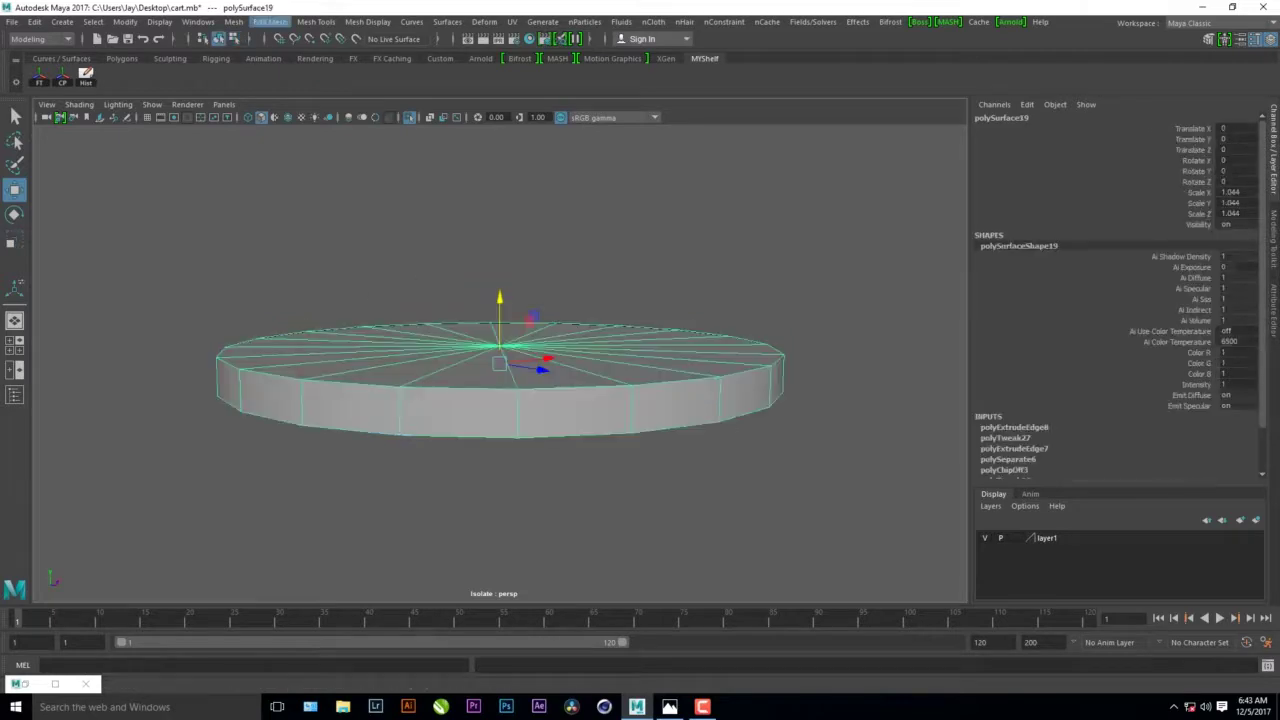
pyautogui.hotkey('ctrl', '1')
pyautogui.press('r')
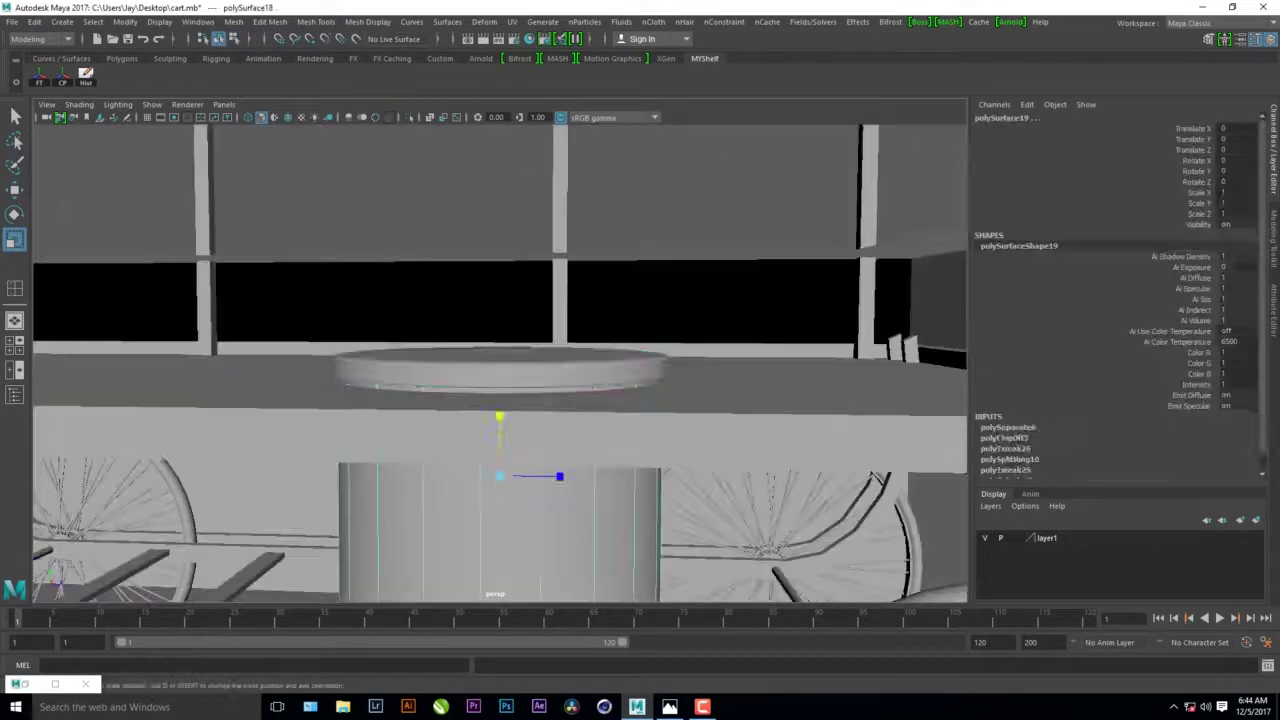
# - Select both barrels and move them into place under the counter
pyautogui.keyDown('alt'); pyautogui.moveTo(500, 400); pyautogui.dragTo(600, 300); pyautogui.keyUp('alt')
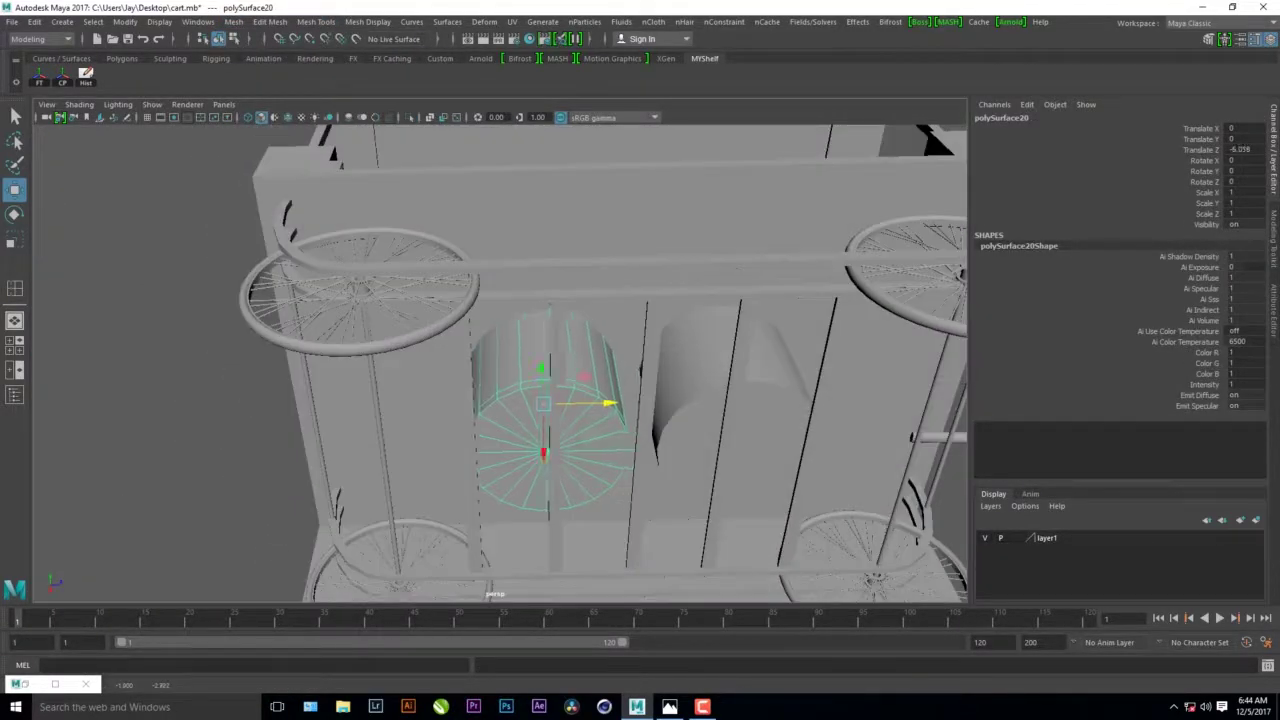
pyautogui.click(632, 470)
pyautogui.moveTo(500, 400)
pyautogui.keyDown('alt'); pyautogui.mouseDown()
pyautogui.moveTo(540, 380)
pyautogui.moveTo(560, 390)
pyautogui.mouseUp(); pyautogui.keyUp('alt')
pyautogui.click(540, 410)
pyautogui.press('w')
pyautogui.moveTo(450, 340); pyautogui.dragTo(820, 480)
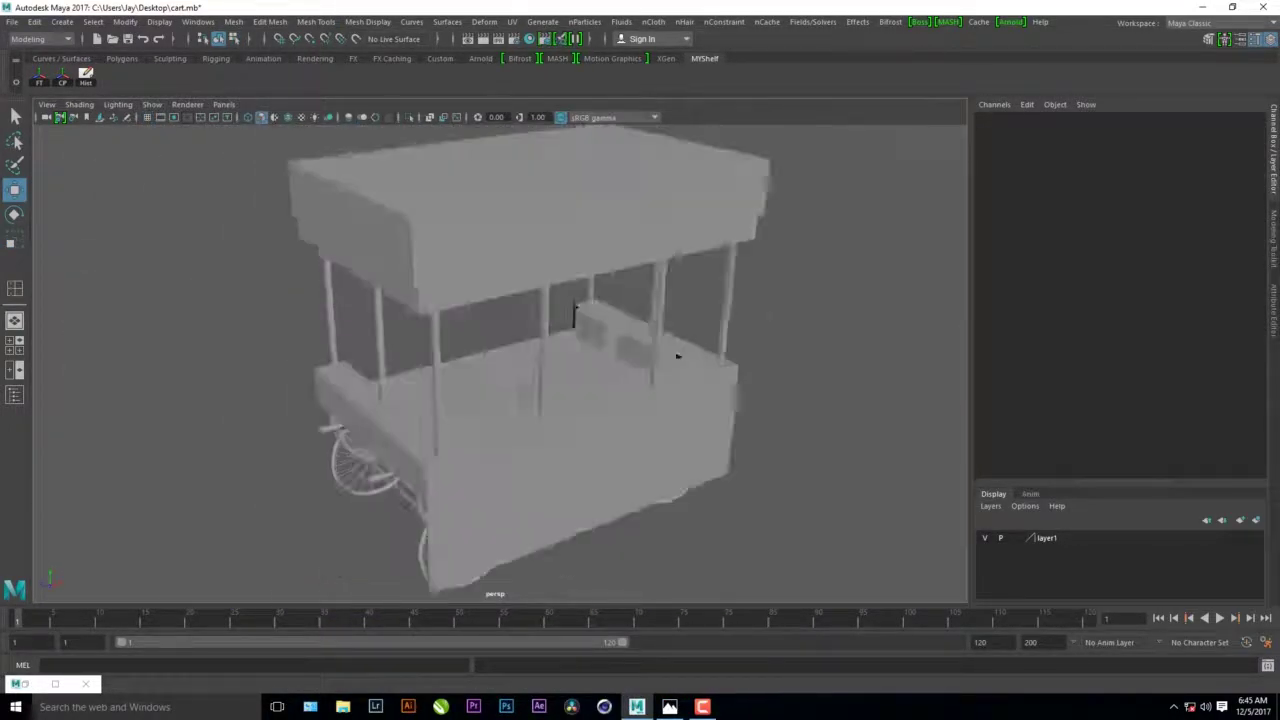
pyautogui.keyDown('alt'); pyautogui.moveTo(677, 355); pyautogui.dragTo(620, 360); pyautogui.keyUp('alt')
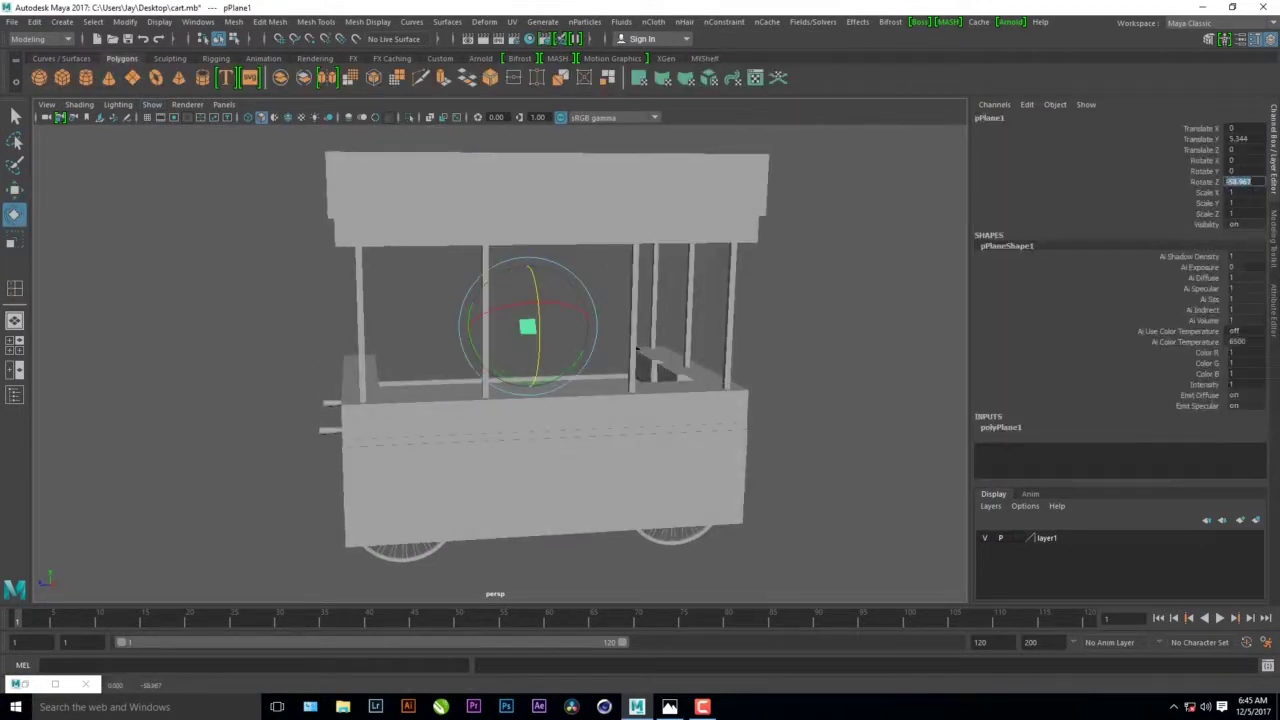
# - Create a subdivided plane and stand it upright as a canopy valance
pyautogui.hotkey('ctrl', 'a')
pyautogui.press('w')
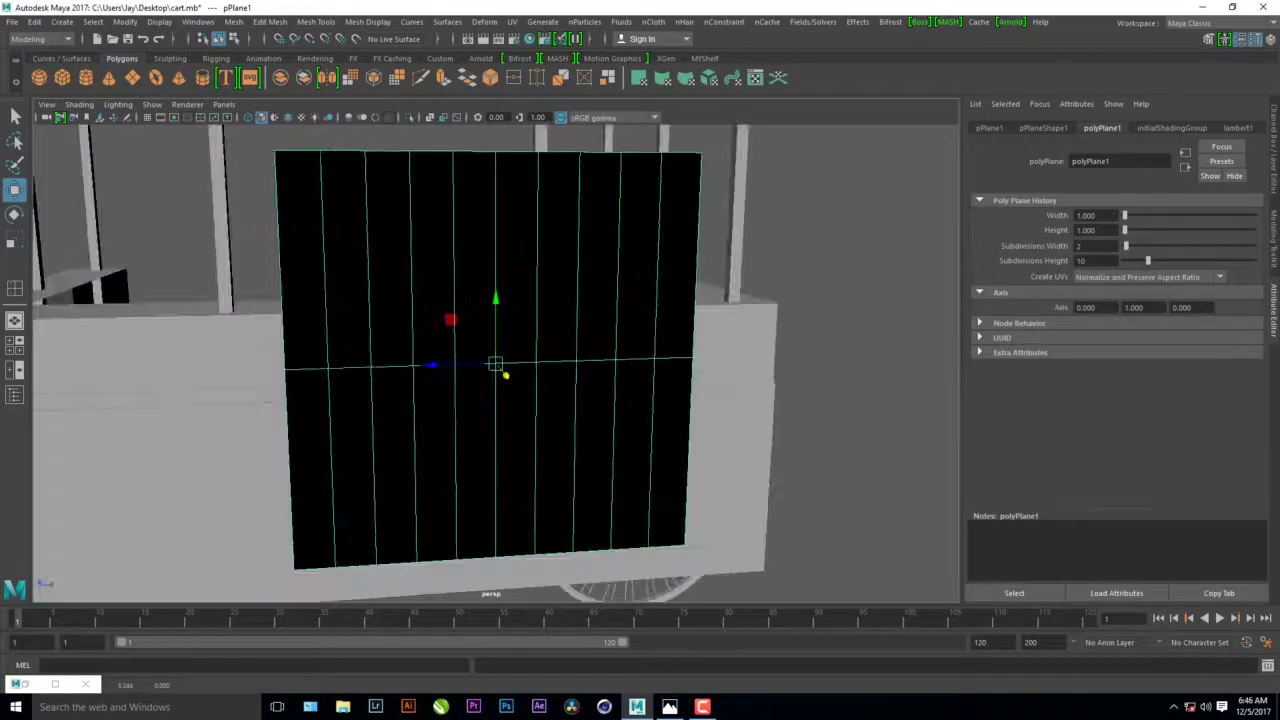
pyautogui.keyDown('alt'); pyautogui.moveTo(500, 360); pyautogui.dragTo(600, 360); pyautogui.keyUp('alt')
pyautogui.hotkey('ctrl', 'a')
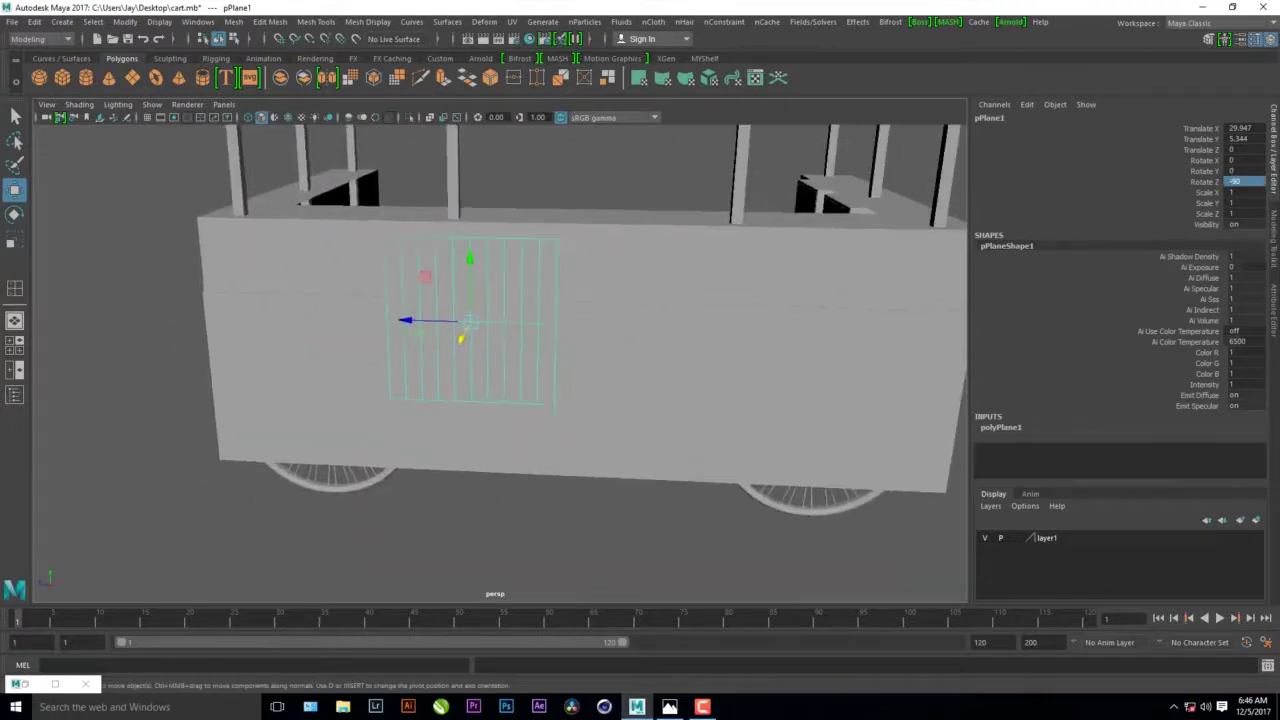
pyautogui.press('space')
# - Move alternate vertices of the valance plane to form a zigzag edge
pyautogui.press('space')
pyautogui.hotkey('ctrl', 'a')
pyautogui.press('r')
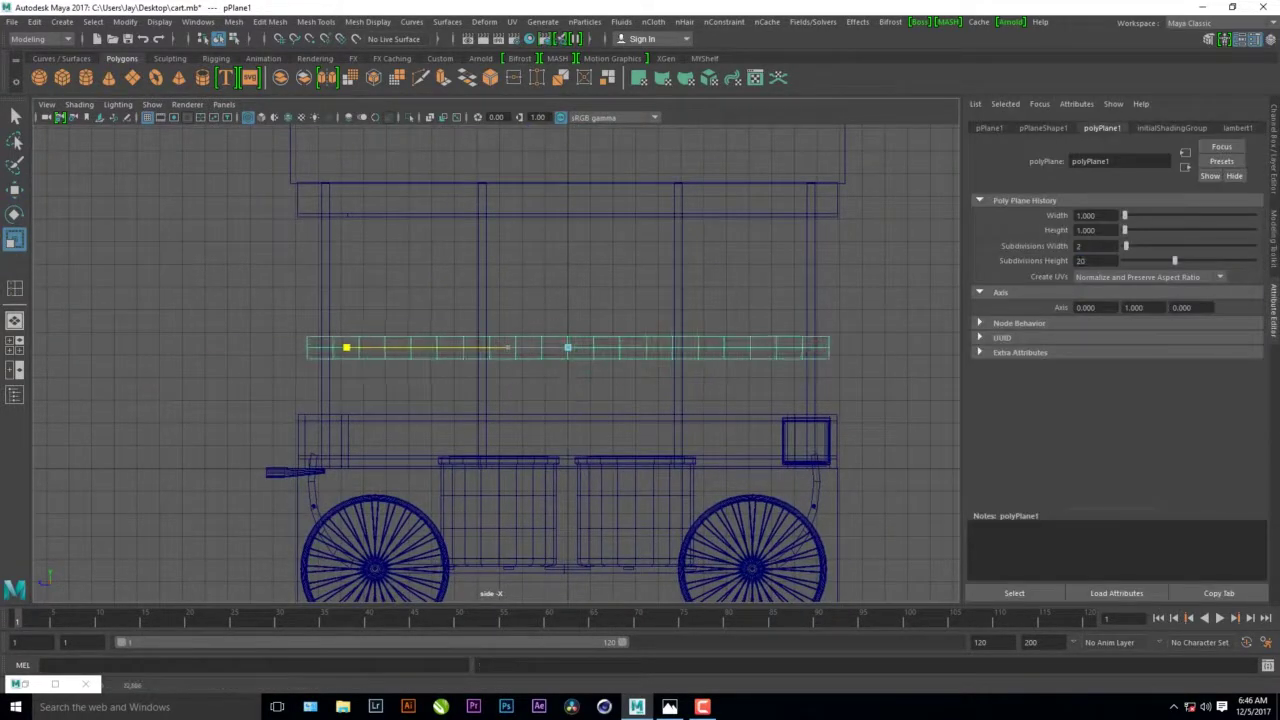
pyautogui.press('F9')
pyautogui.moveTo(818, 280); pyautogui.dragTo(842, 358)
pyautogui.press('w')
pyautogui.press('space')
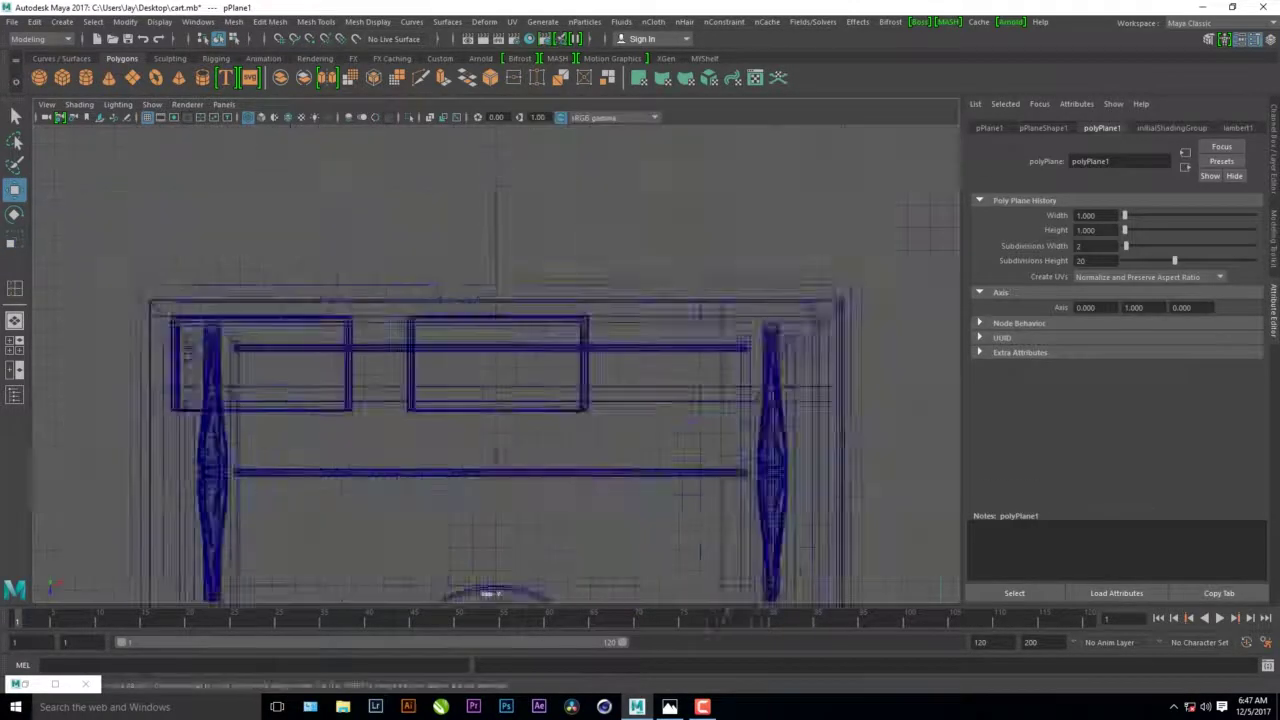
pyautogui.press('space')
pyautogui.press('super')
pyautogui.press('super')
pyautogui.press('F8')
pyautogui.press('r')
pyautogui.press('w')
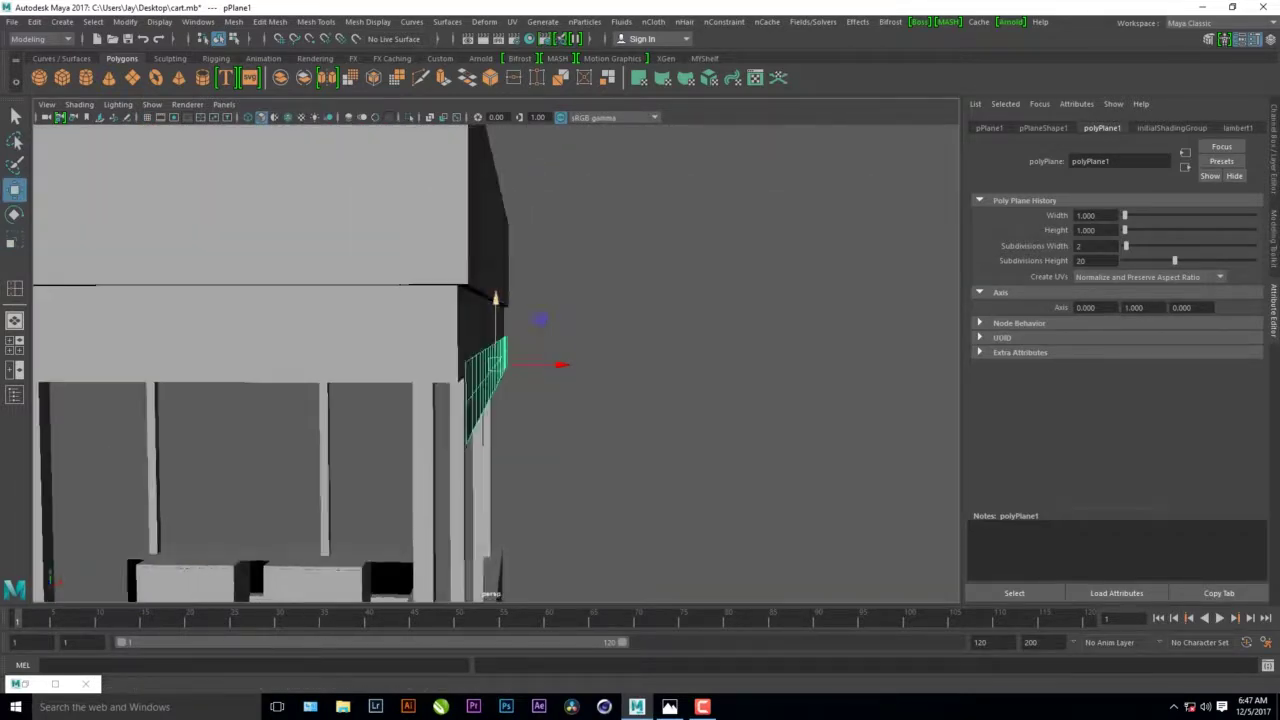
# - Duplicate the zigzag valance and position the copies on each side of the canopy
pyautogui.keyDown('alt'); pyautogui.moveTo(480, 360); pyautogui.dragTo(700, 380); pyautogui.keyUp('alt')
pyautogui.keyDown('alt'); pyautogui.moveTo(560, 470); pyautogui.dragTo(380, 462); pyautogui.keyUp('alt')
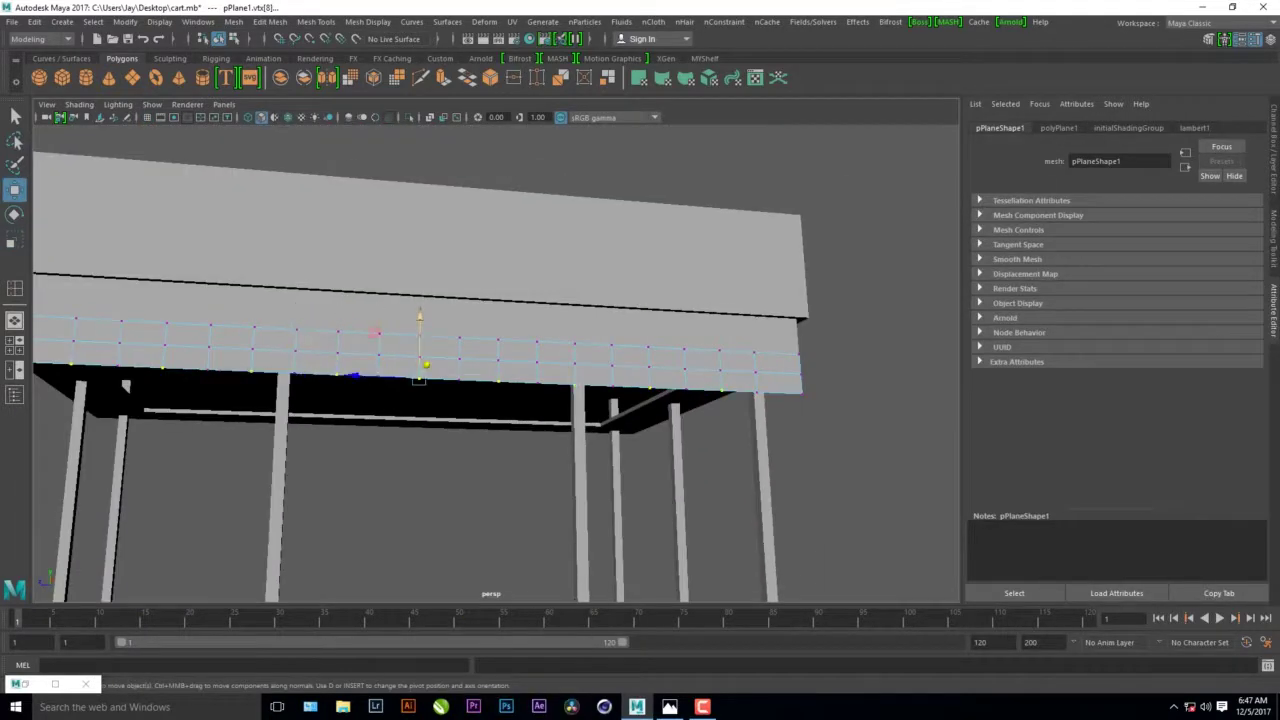
pyautogui.keyDown('alt'); pyautogui.moveTo(420, 400); pyautogui.dragTo(600, 380); pyautogui.keyUp('alt')
pyautogui.scroll(-5, 480, 380)
pyautogui.scroll(5, 480, 380)
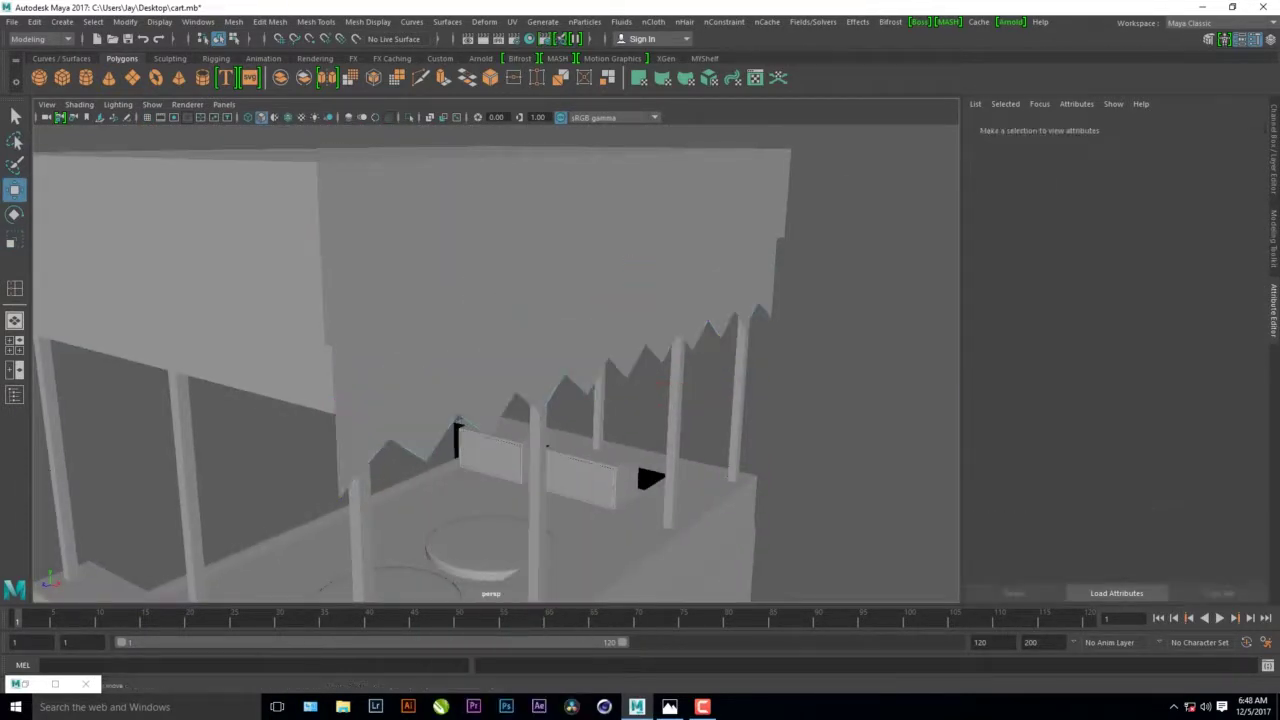
pyautogui.click(547, 447)
pyautogui.press('e')
pyautogui.hotkey('ctrl', 'a')
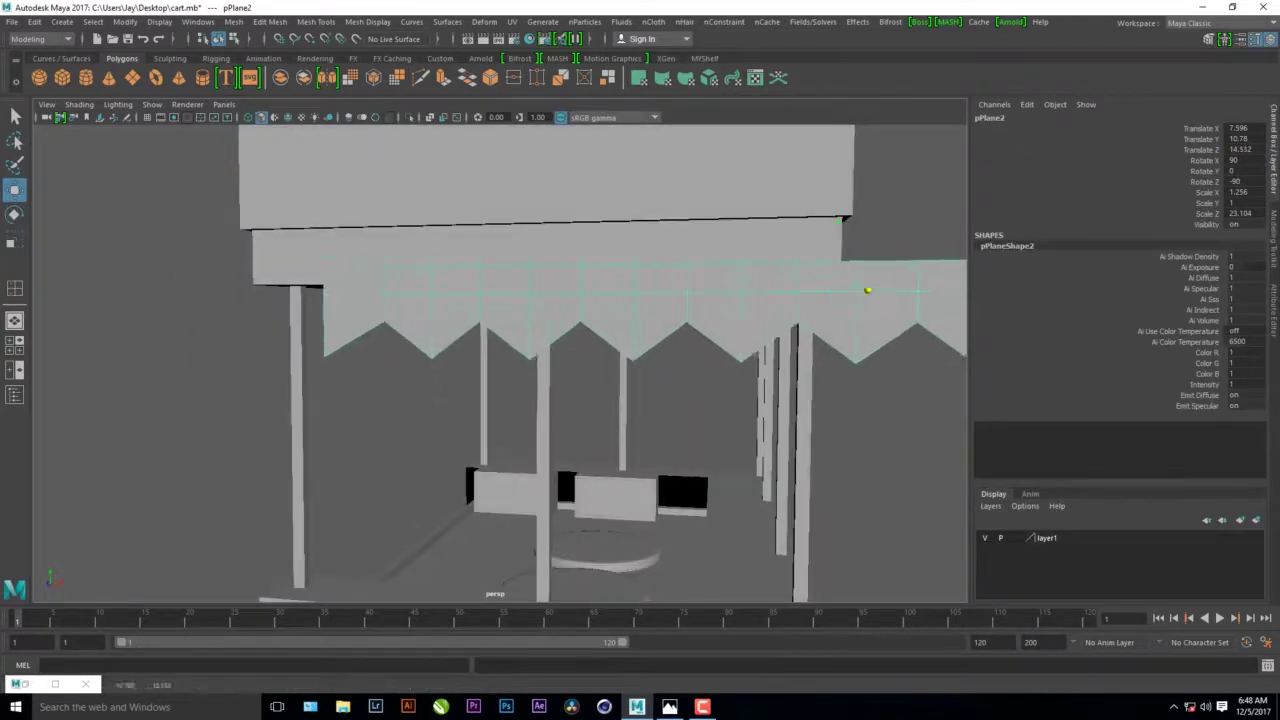
pyautogui.press('space')
pyautogui.press('space')
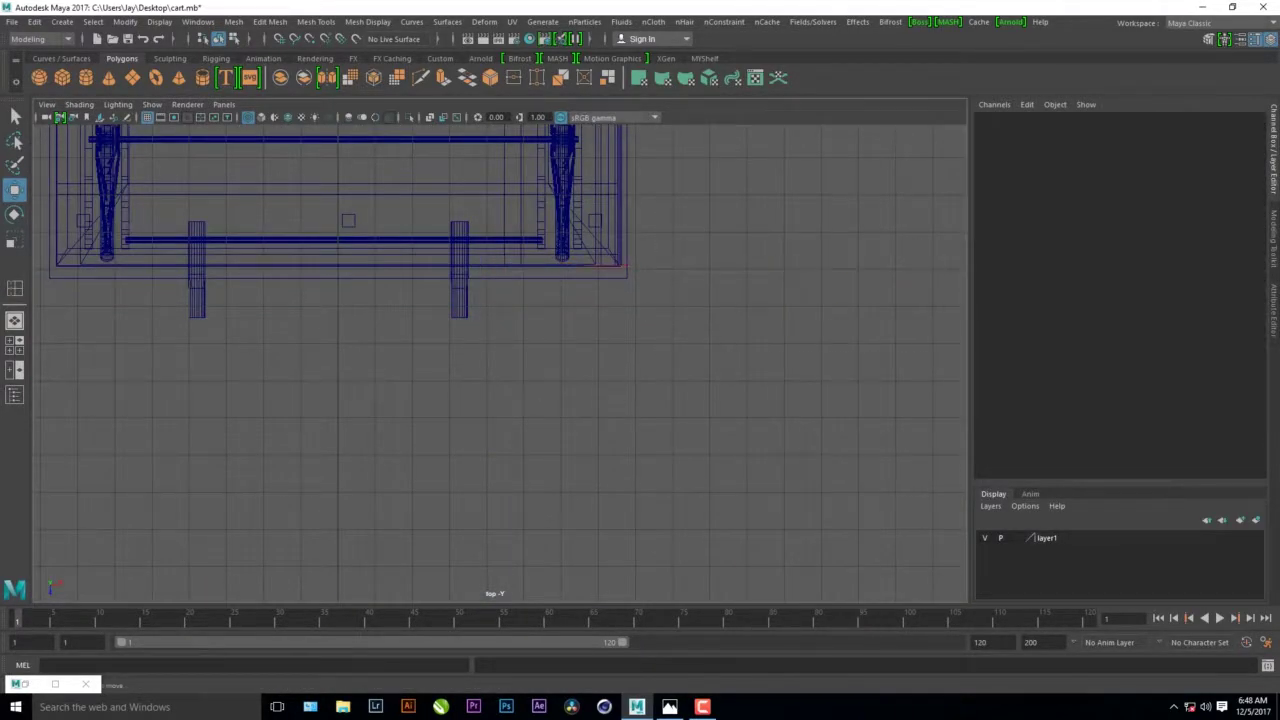
pyautogui.press('space')
pyautogui.moveTo(806, 306); pyautogui.dragTo(871, 289, button='right')
pyautogui.moveTo(560, 273); pyautogui.dragTo(75, 321)
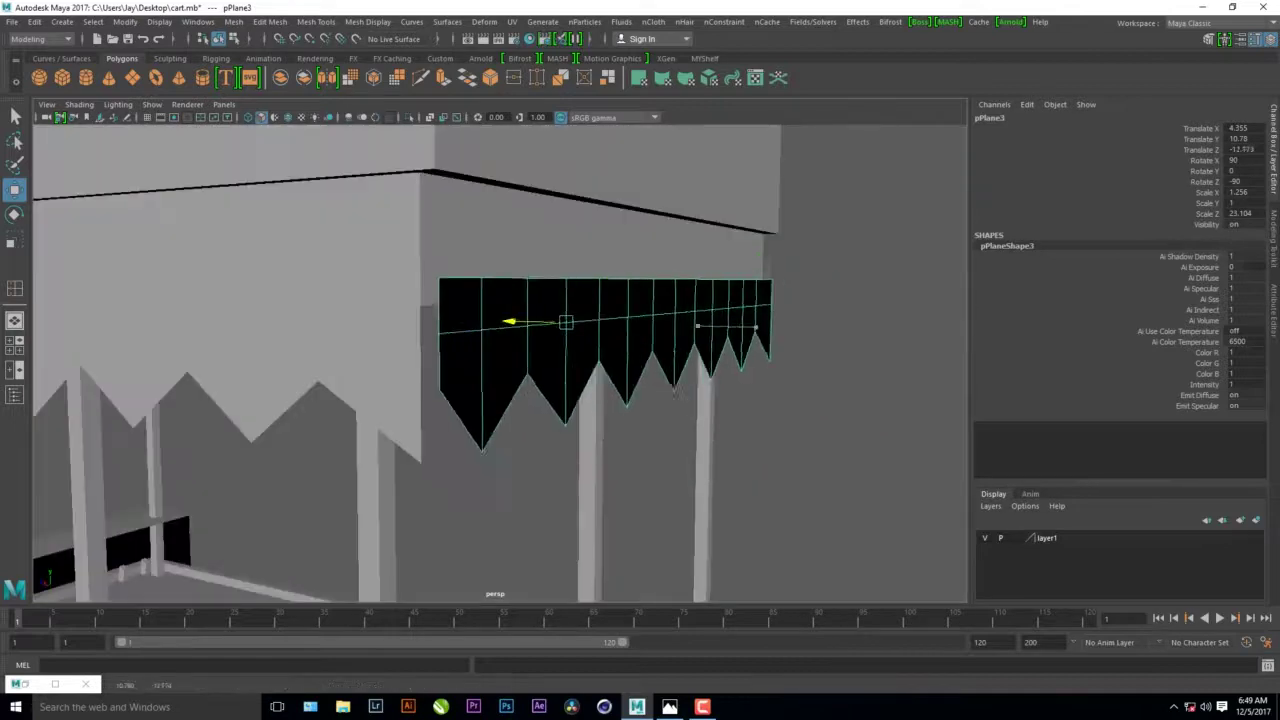
# - Add a large curved backdrop plane, pPlane4, scaled 143.602, behind the cart
pyautogui.keyDown('alt'); pyautogui.moveTo(75, 321); pyautogui.dragTo(300, 330, button='right'); pyautogui.keyUp('alt')
pyautogui.keyDown('alt'); pyautogui.moveTo(300, 330); pyautogui.dragTo(560, 320); pyautogui.keyUp('alt')
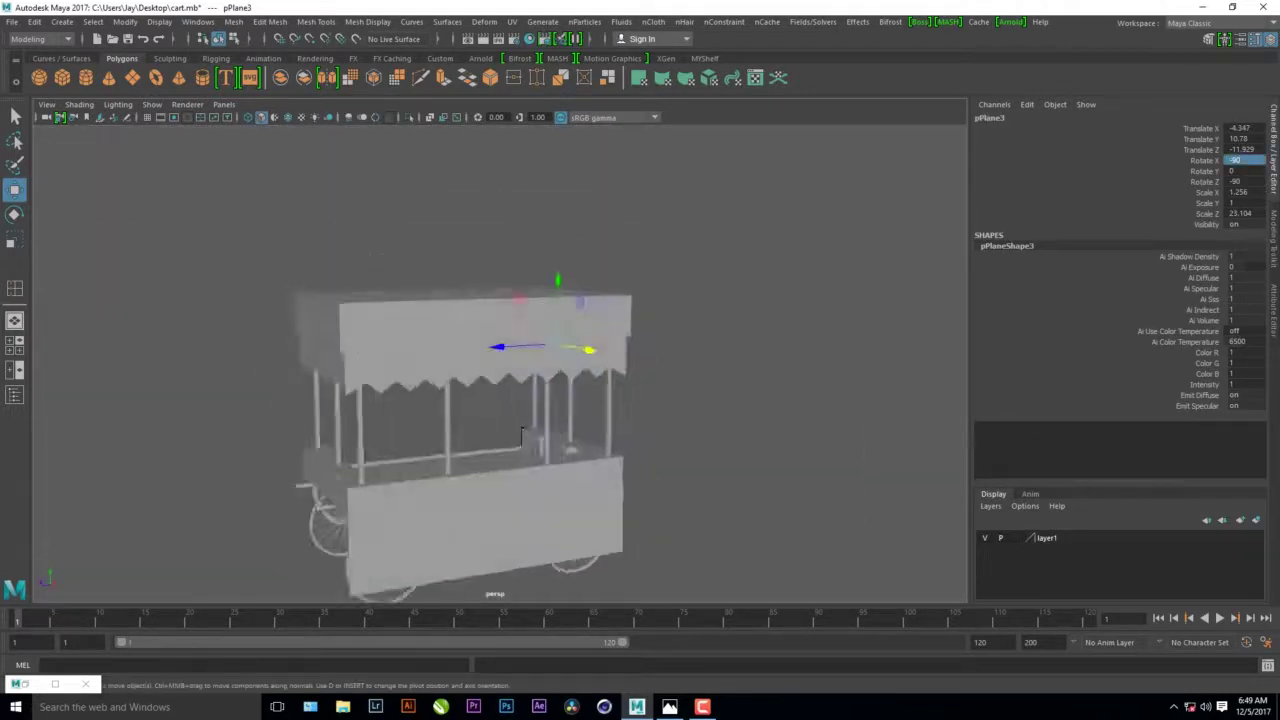
pyautogui.click(800, 500)
pyautogui.hotkey('ctrl', 'shift', 'h')
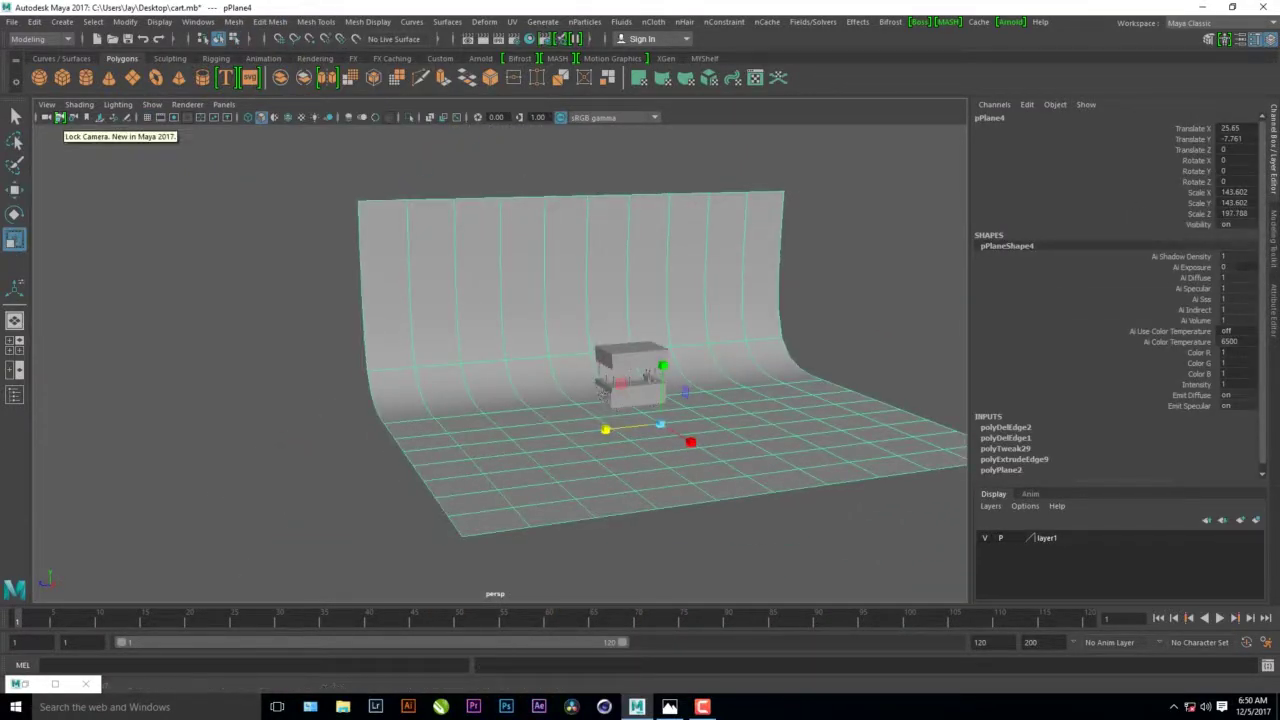
# - Create a new camera and look through it to frame the cart
pyautogui.click(62, 21)
pyautogui.click(255, 57)
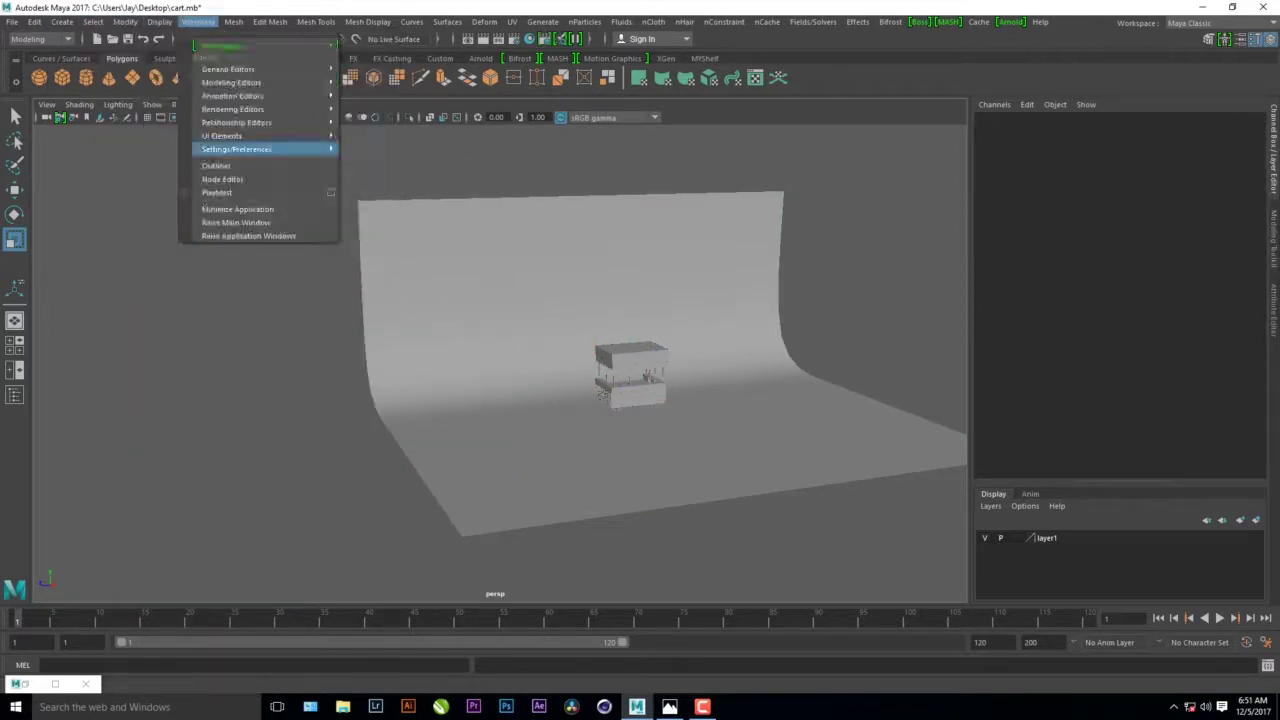
pyautogui.click(380, 120)
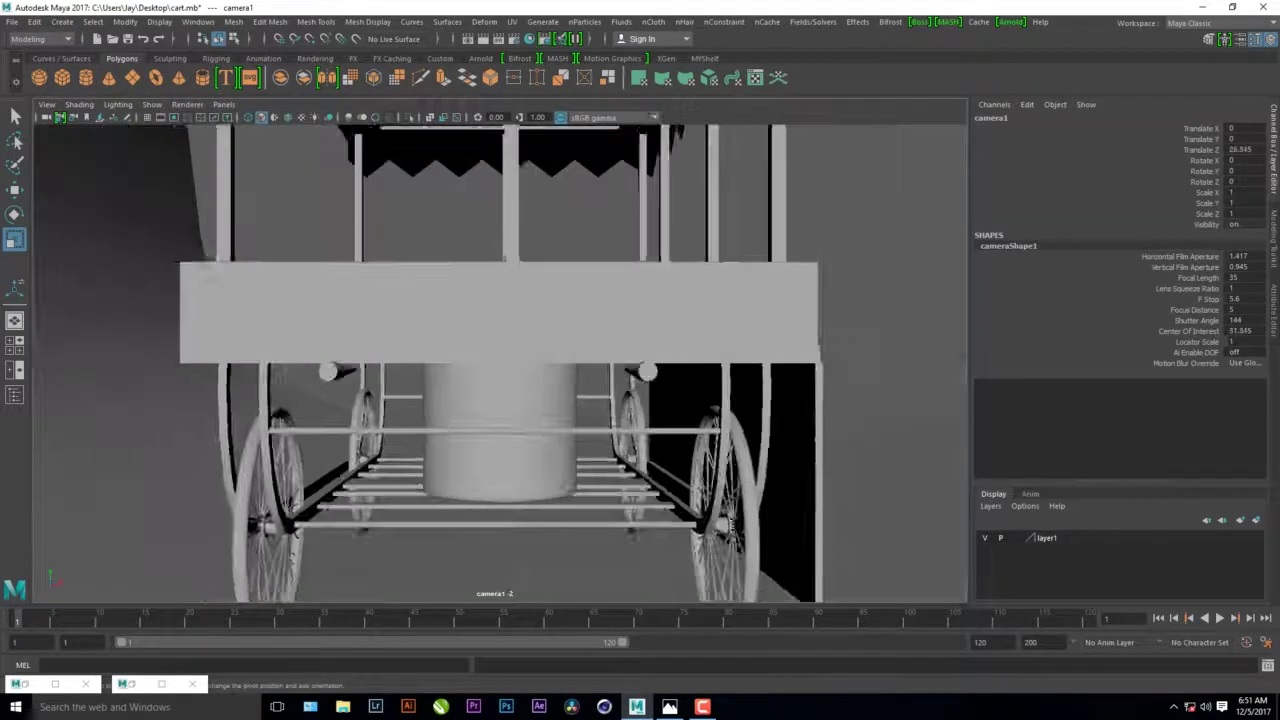
pyautogui.click(374, 132)
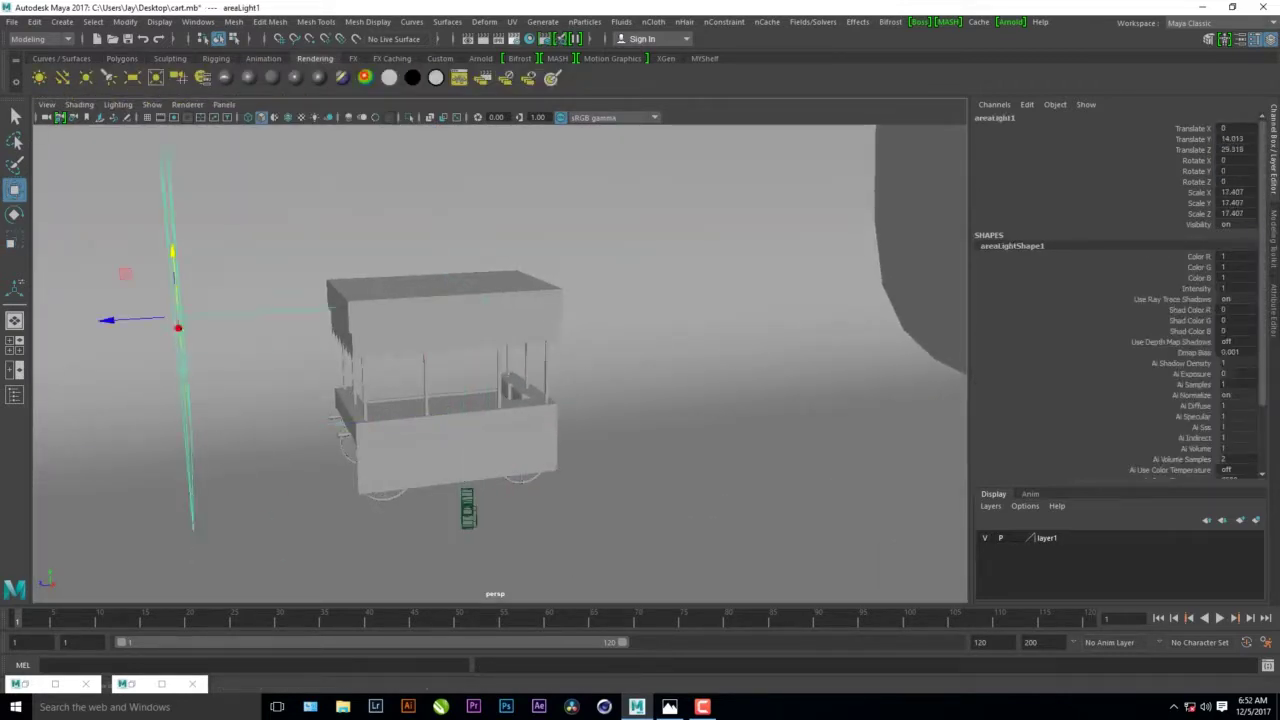
# - Render the current view with Arnold in Render View
pyautogui.click(545, 38)
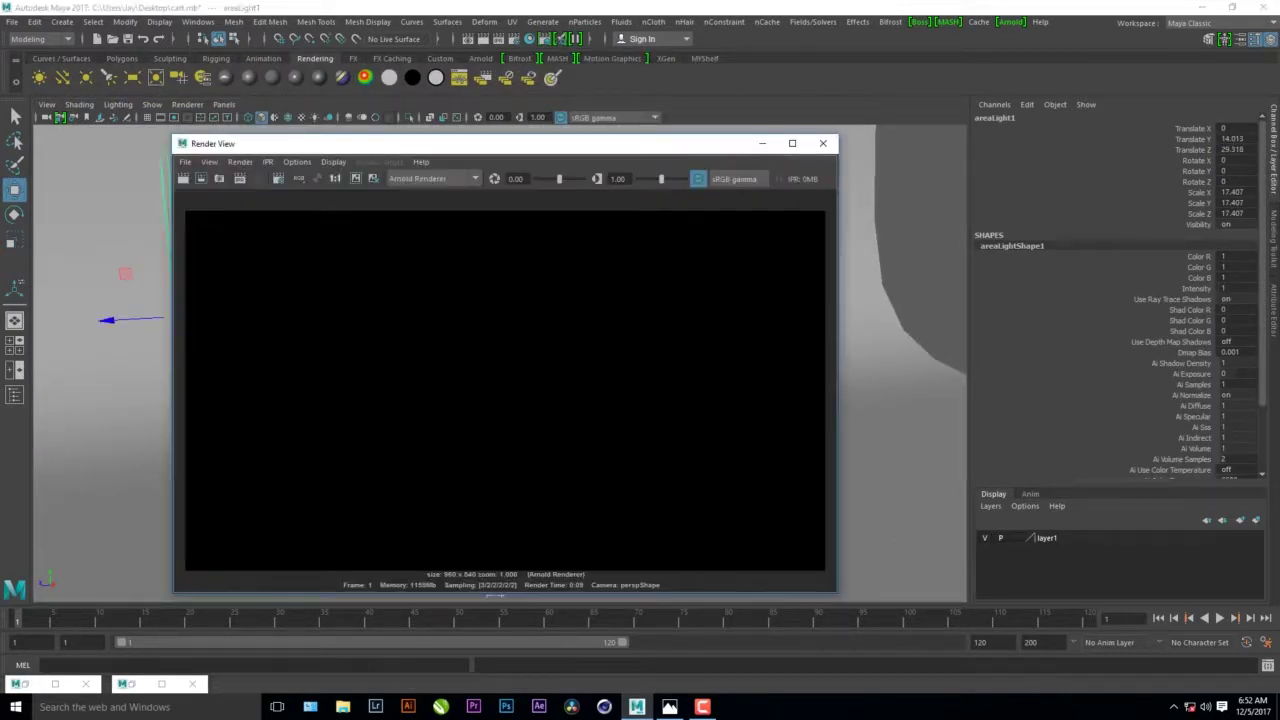
pyautogui.click(762, 143)
pyautogui.click(440, 290)
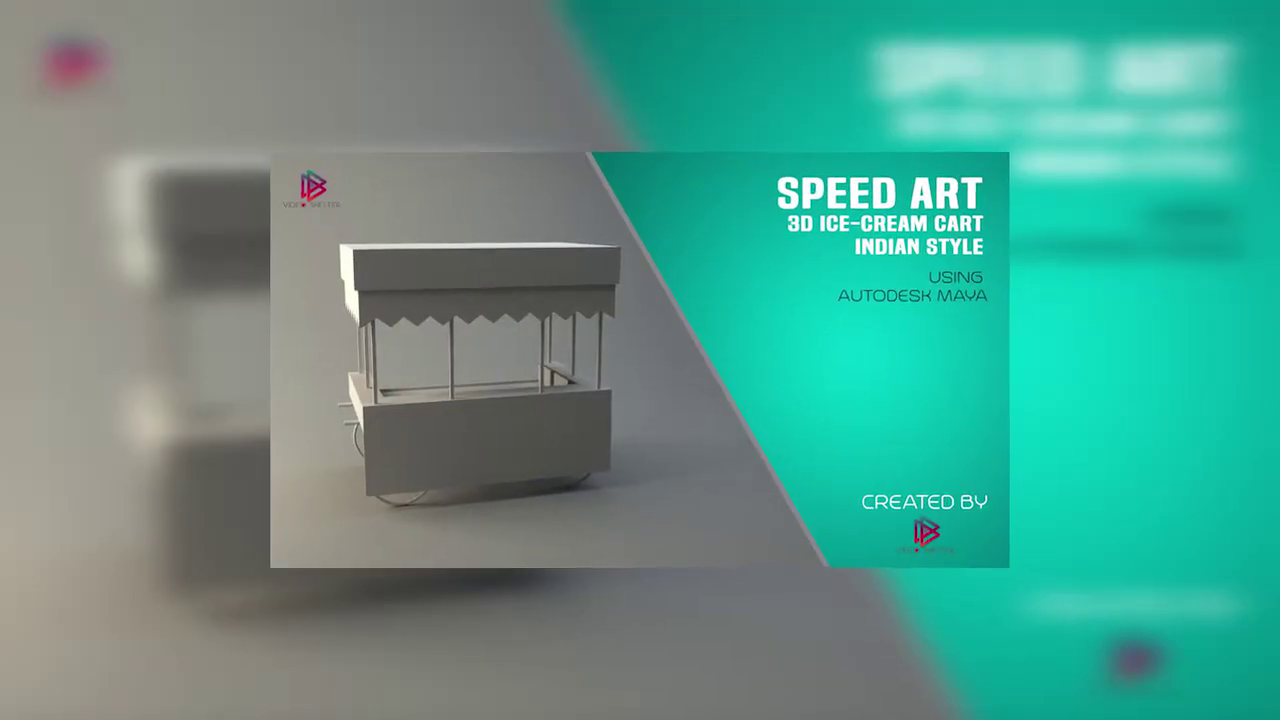